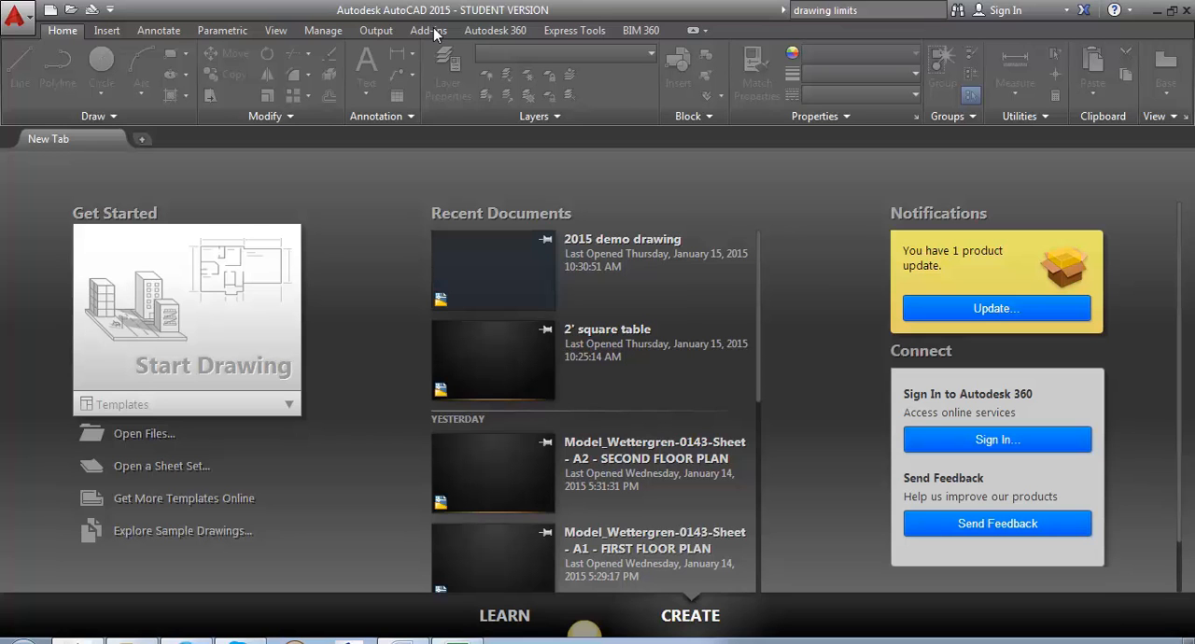
click(15, 20)
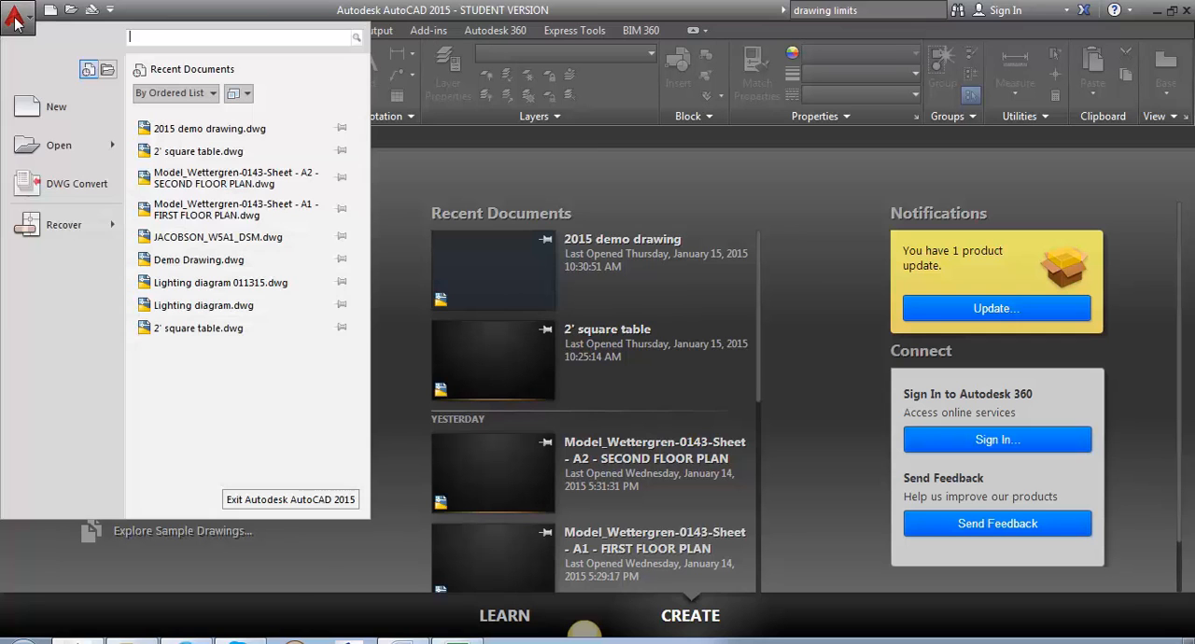
click(53, 106)
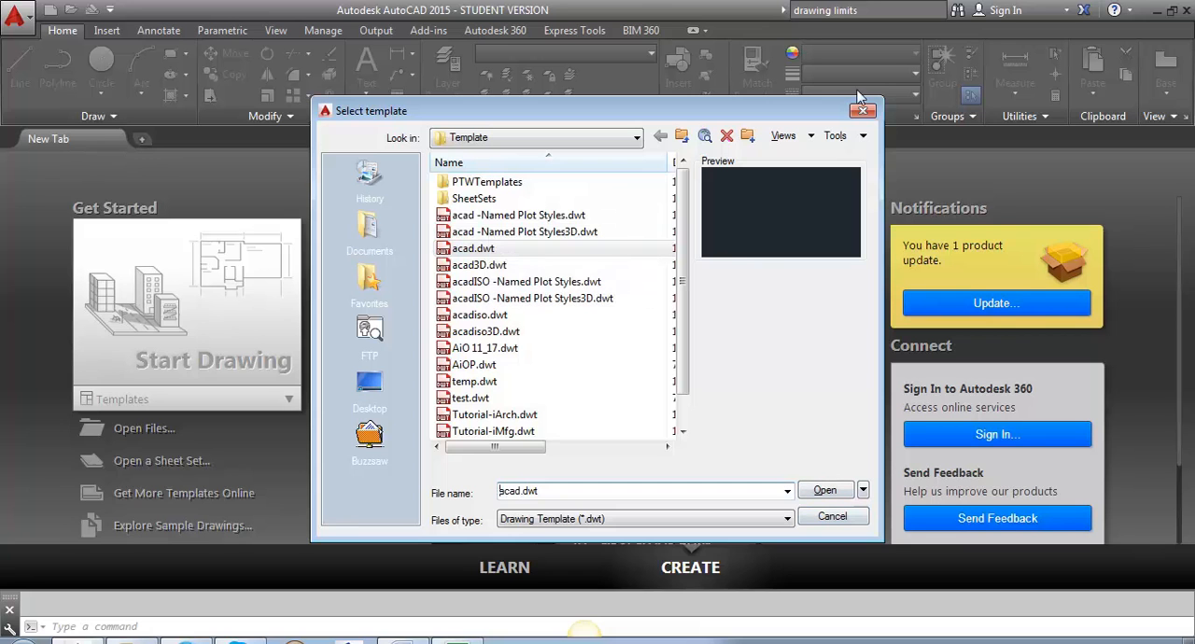
click(862, 112)
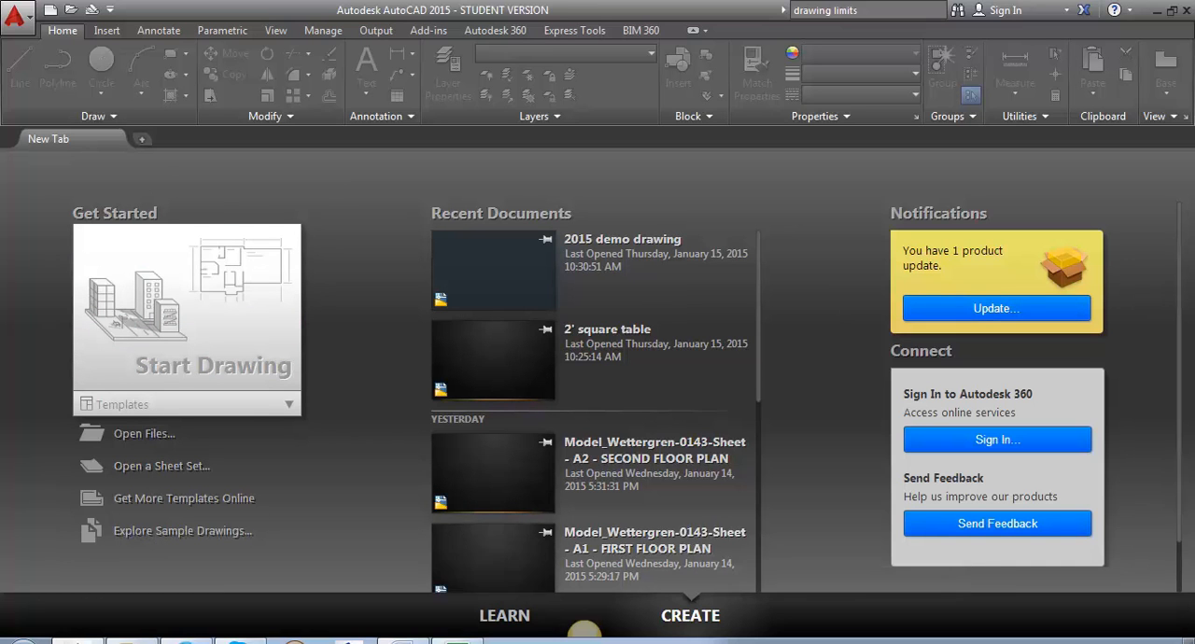
click(507, 618)
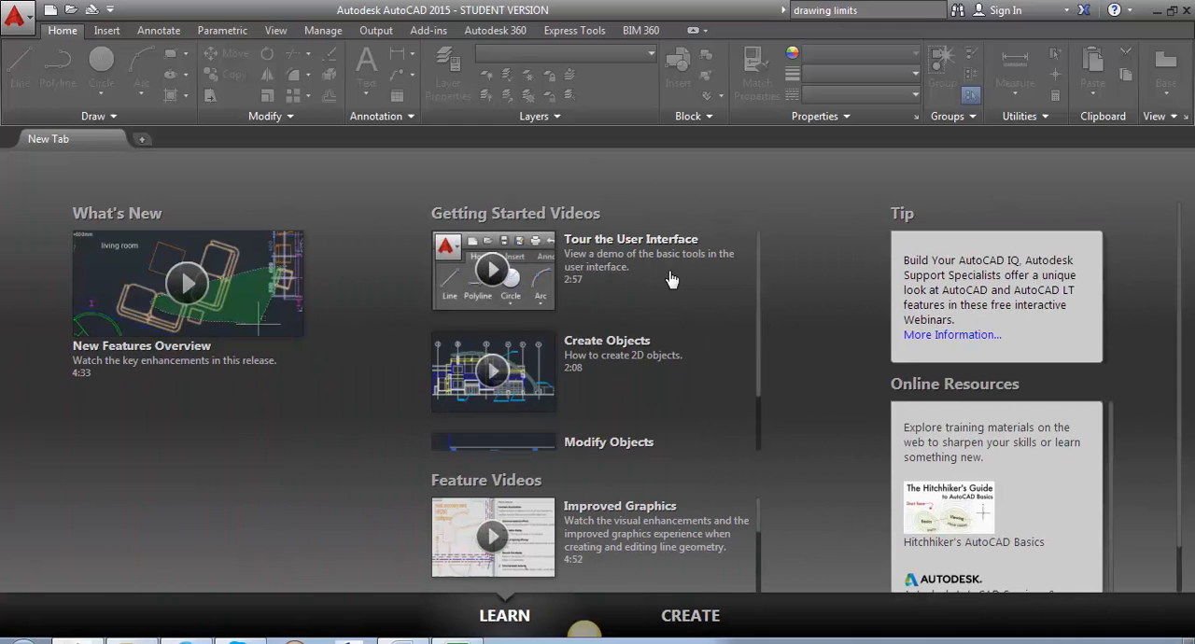
click(688, 620)
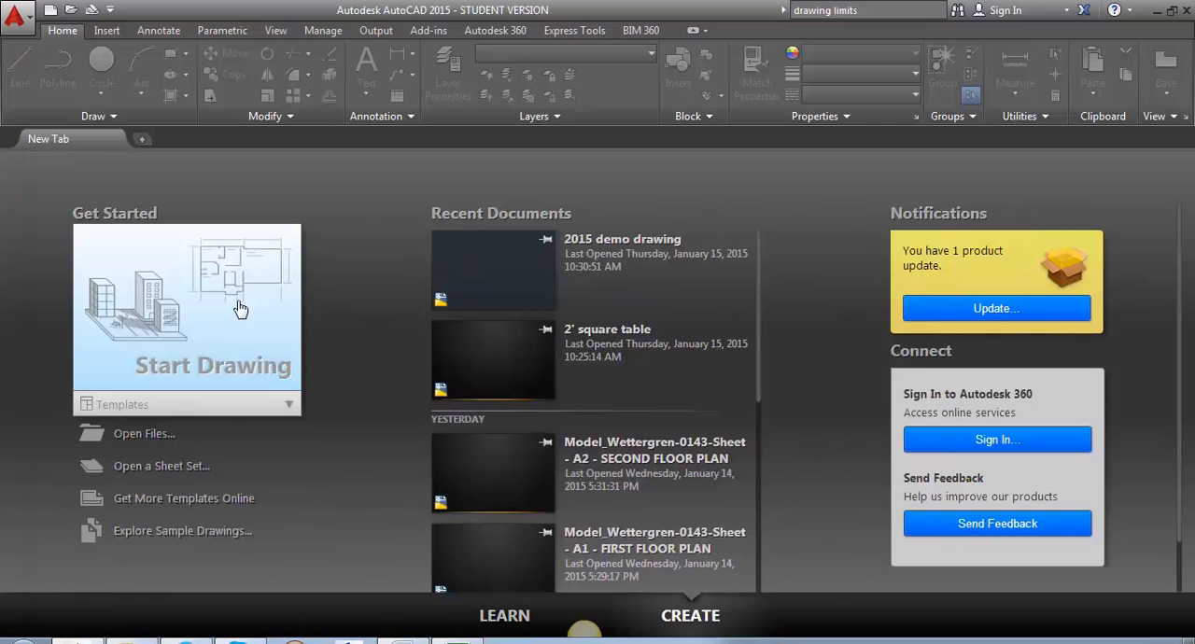
Start a new drawing from the acad.dwt template.
click(288, 408)
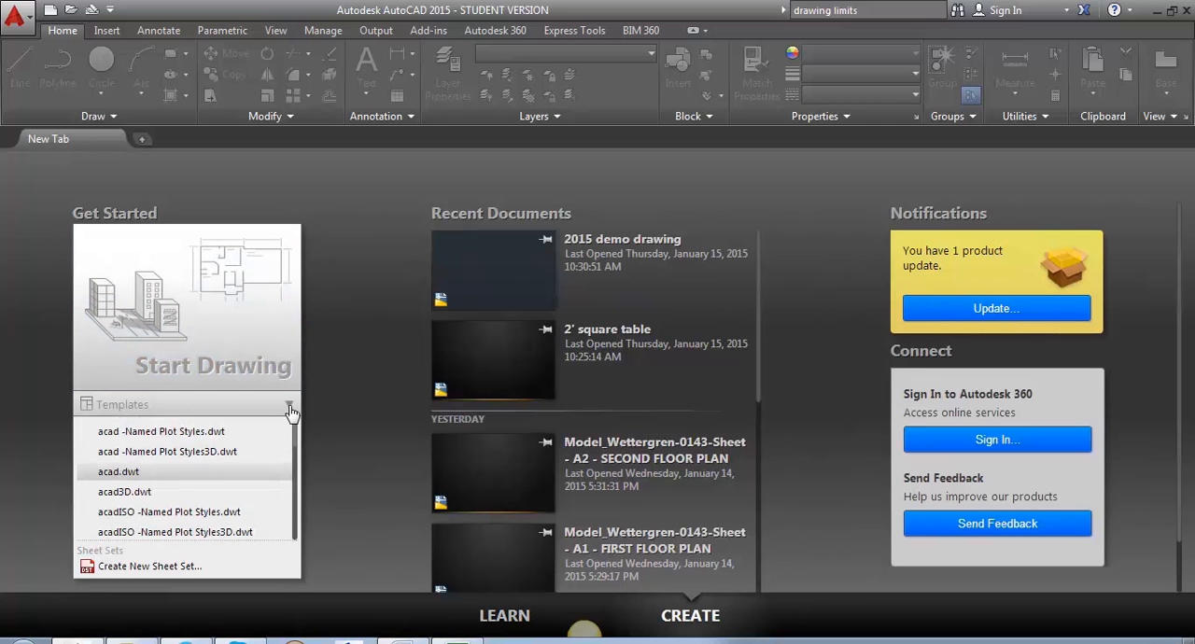
click(119, 472)
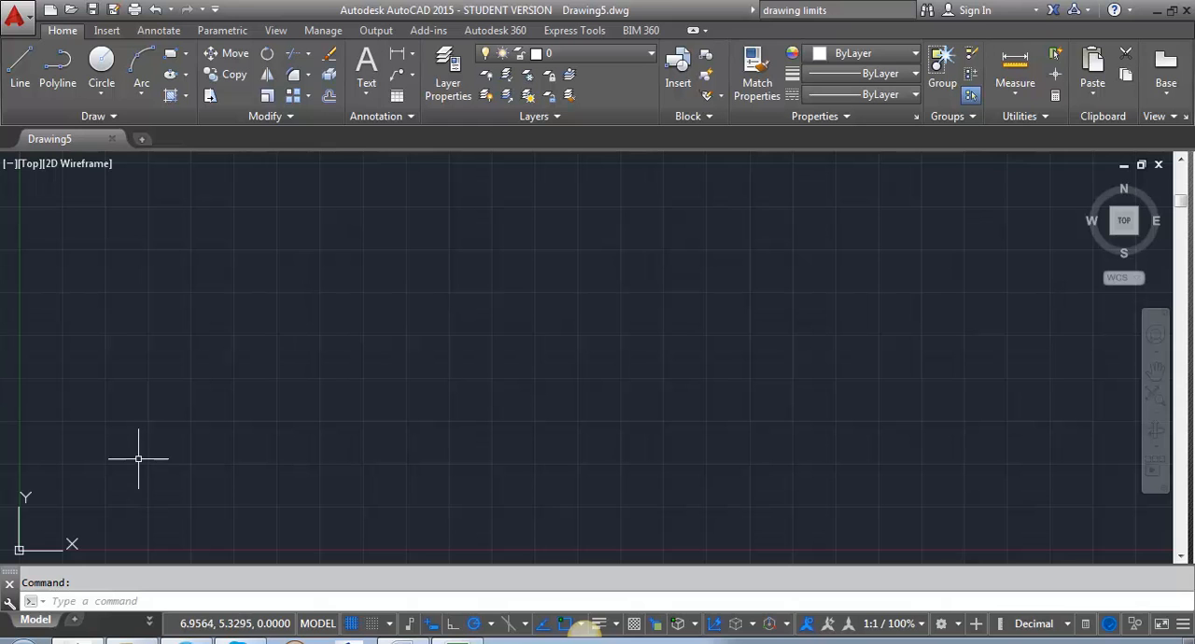
Save the drawing as 2015 demo drawing.dwg in the 2015 folder, replacing the existing file.
click(17, 16)
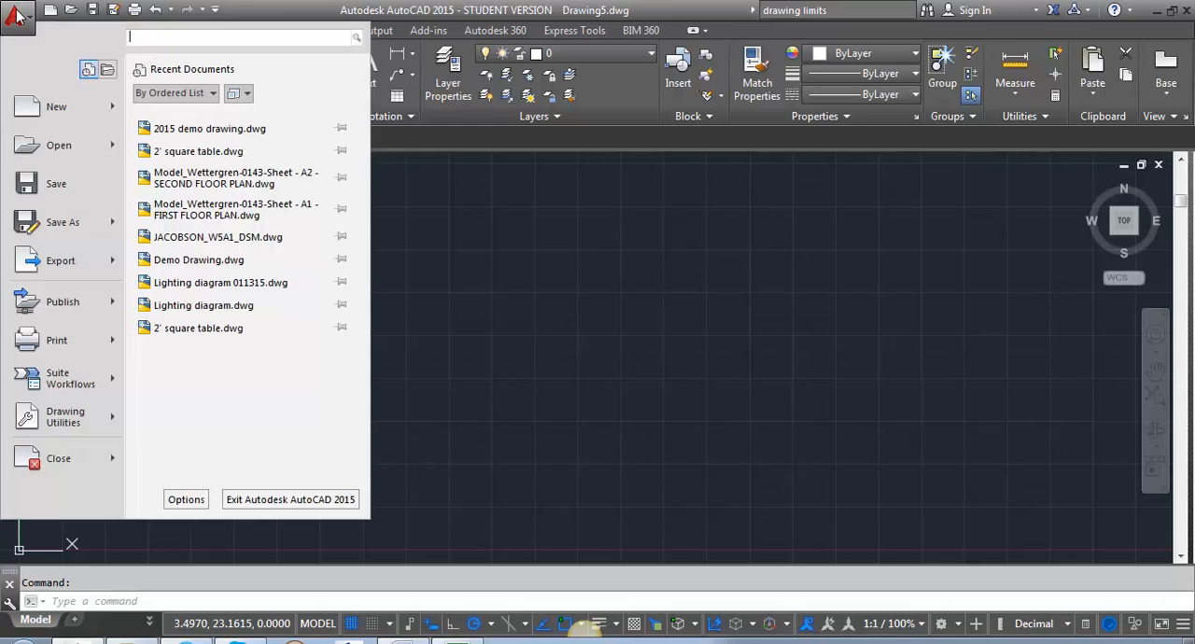
click(57, 228)
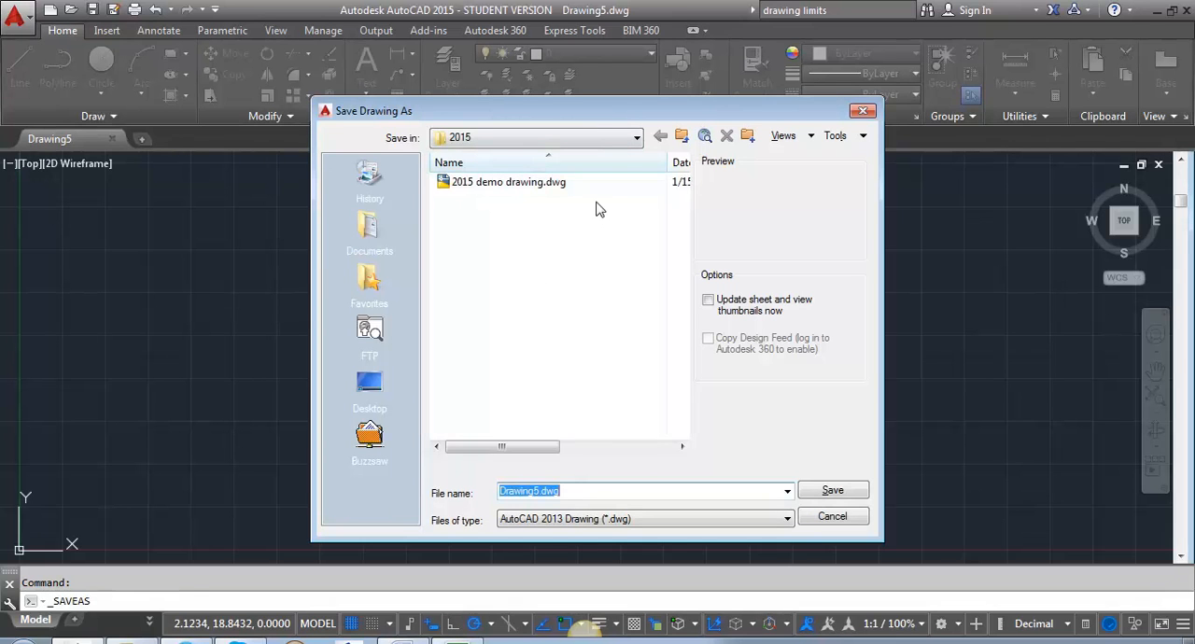
click(495, 185)
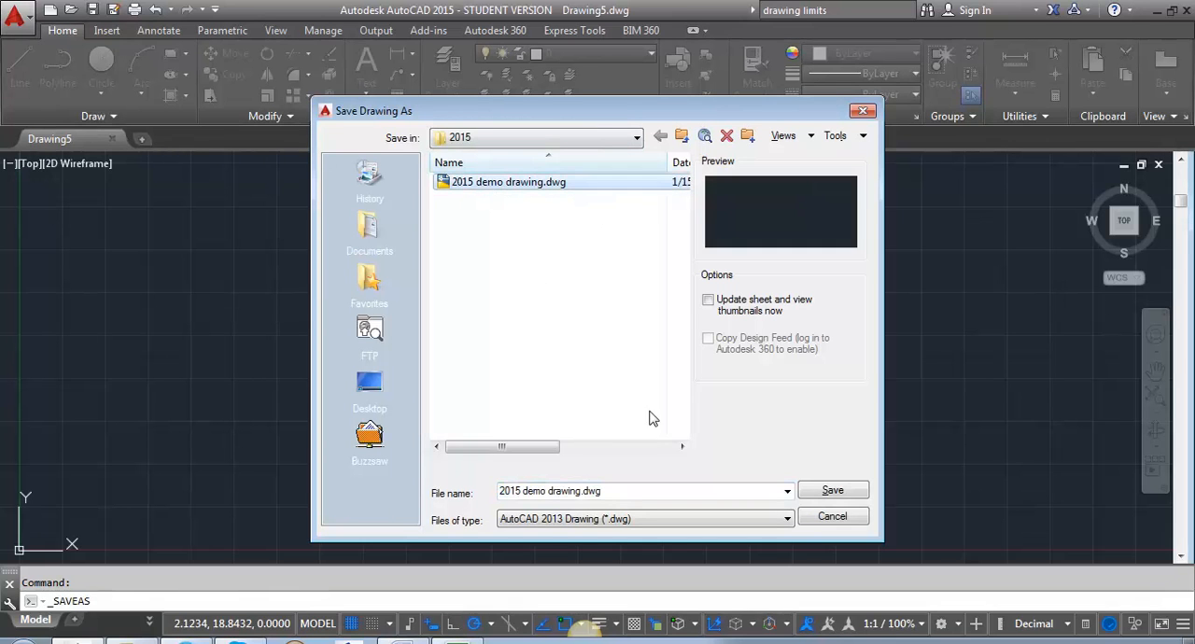
click(832, 490)
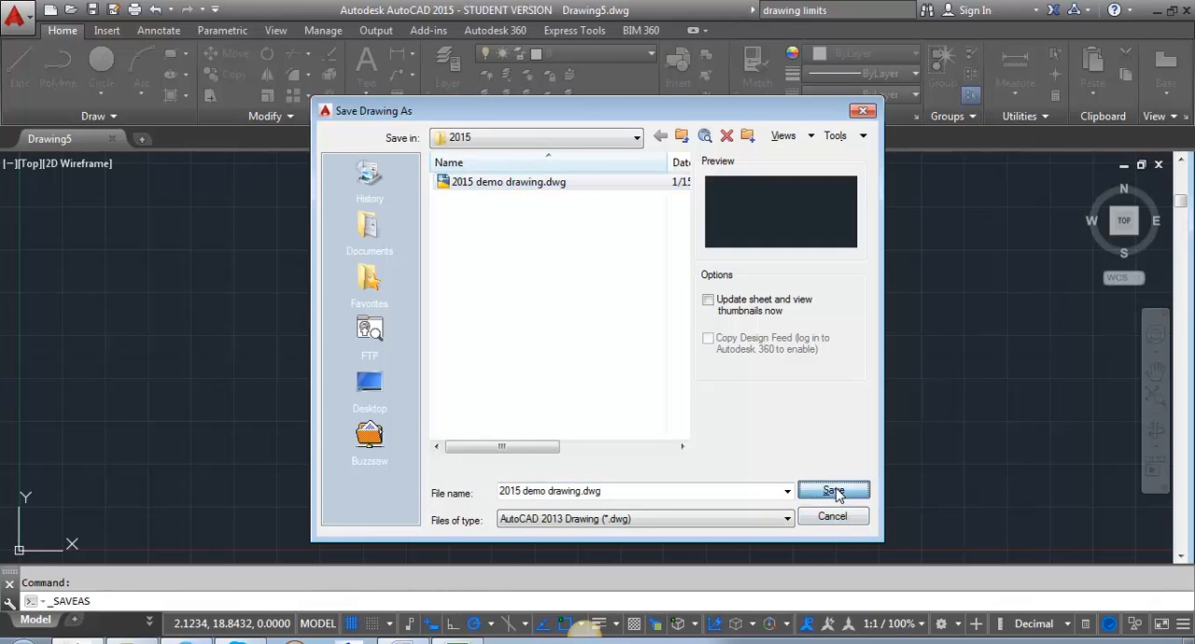
click(589, 371)
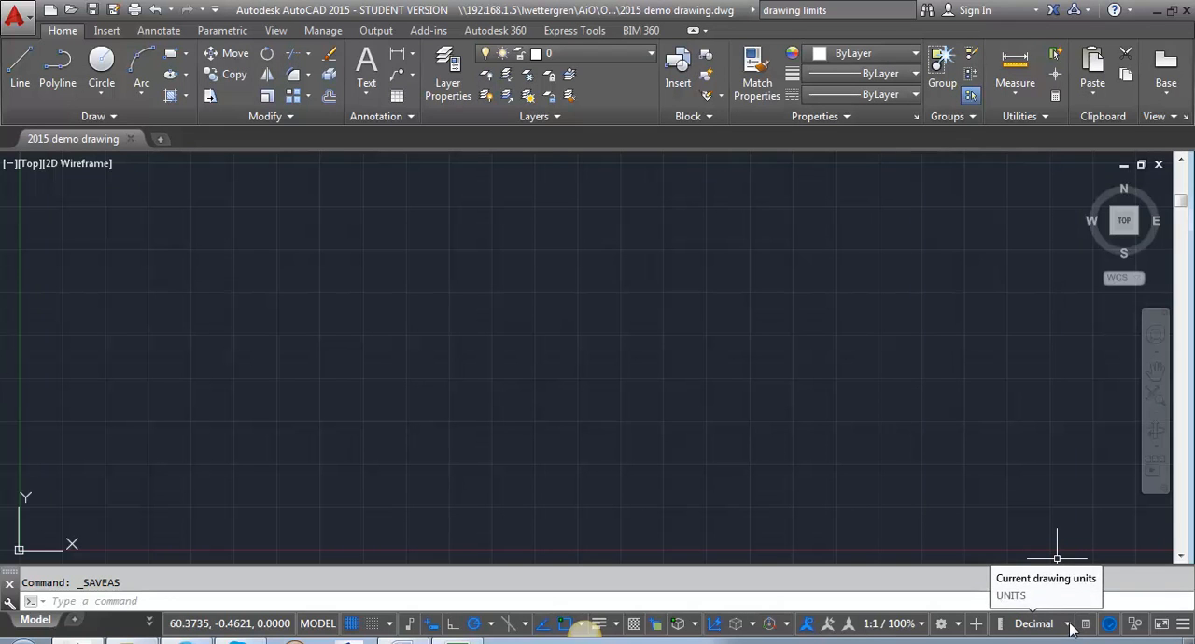
Set the drawing's length units to Architectural with a precision of 0'-0 1/32".
click(19, 16)
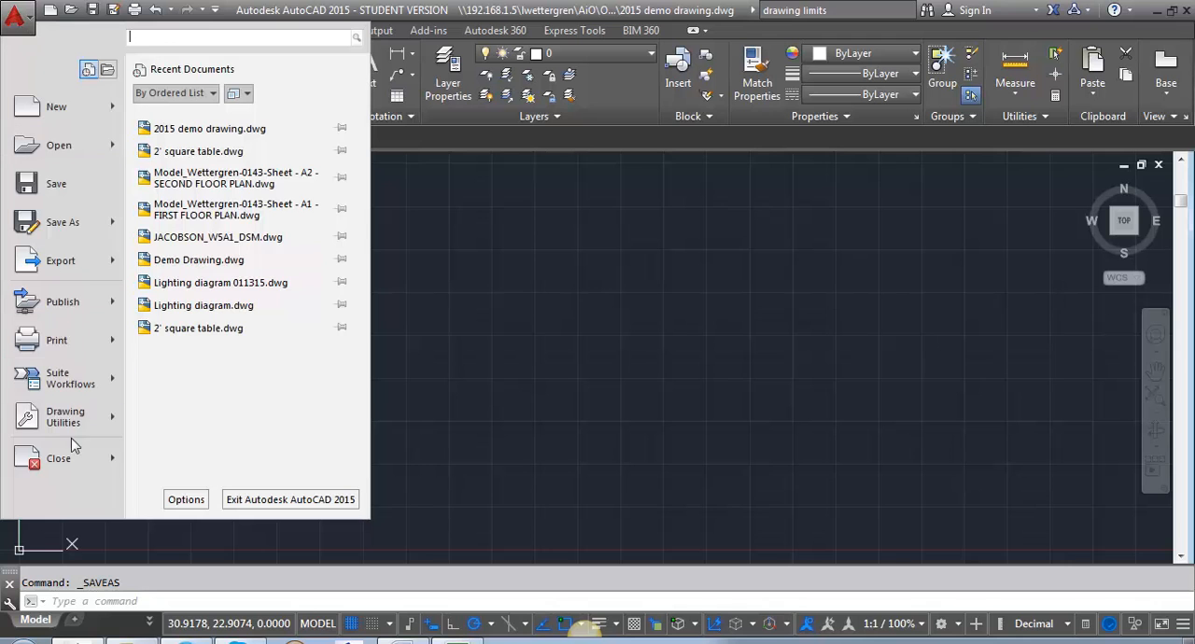
mouse_move(74, 430)
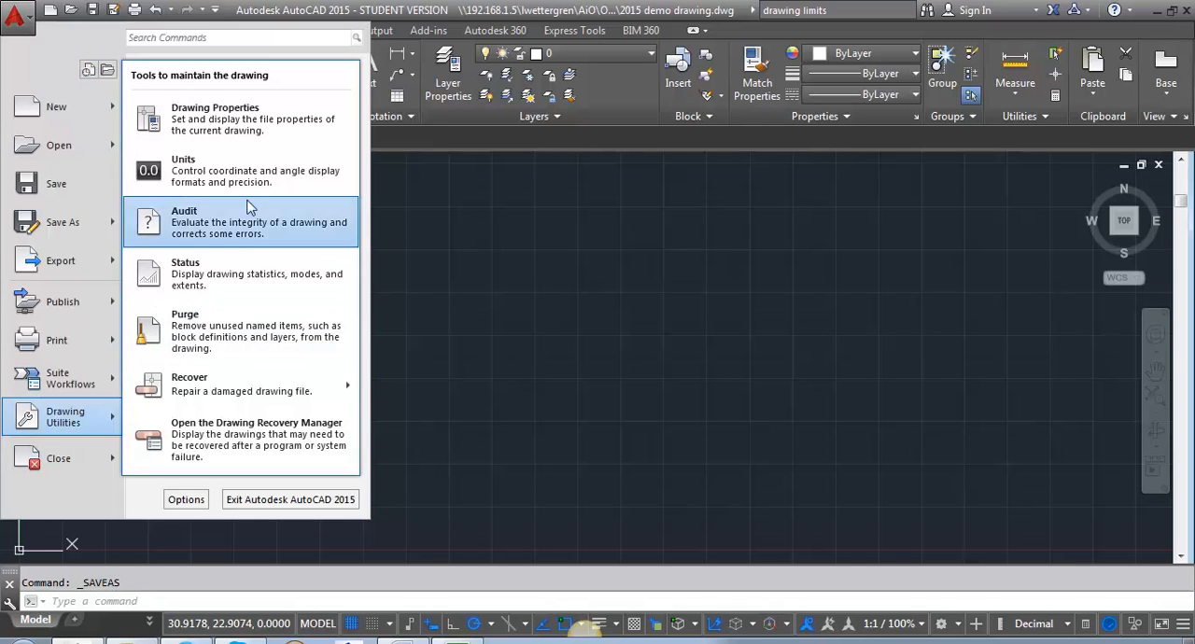
click(205, 171)
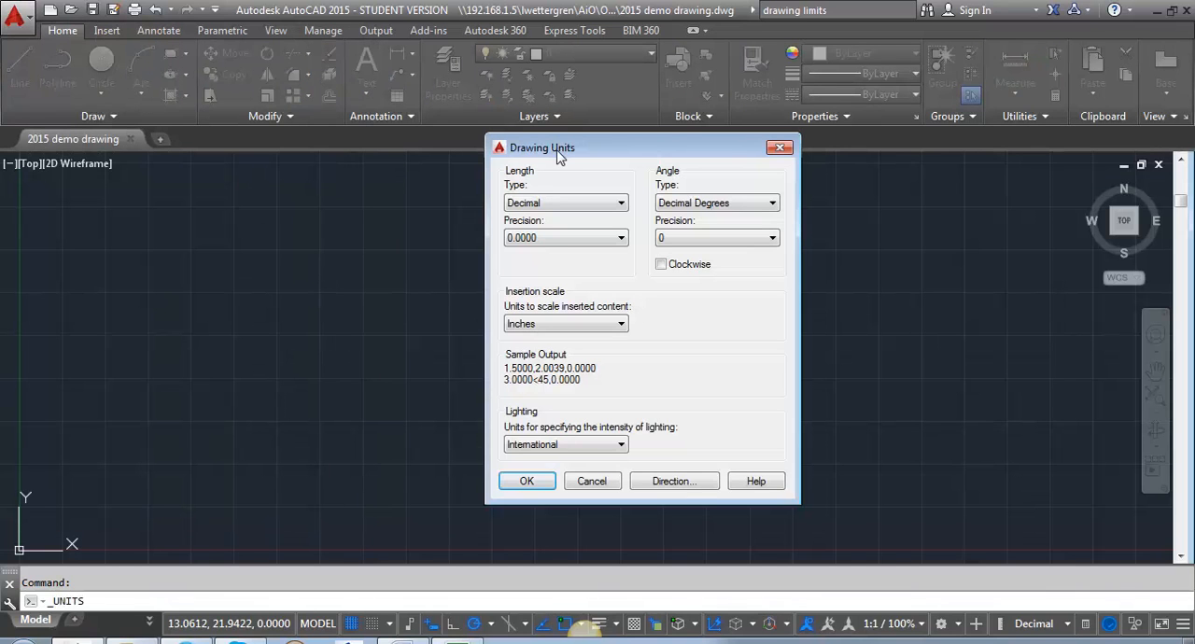
click(568, 204)
click(564, 214)
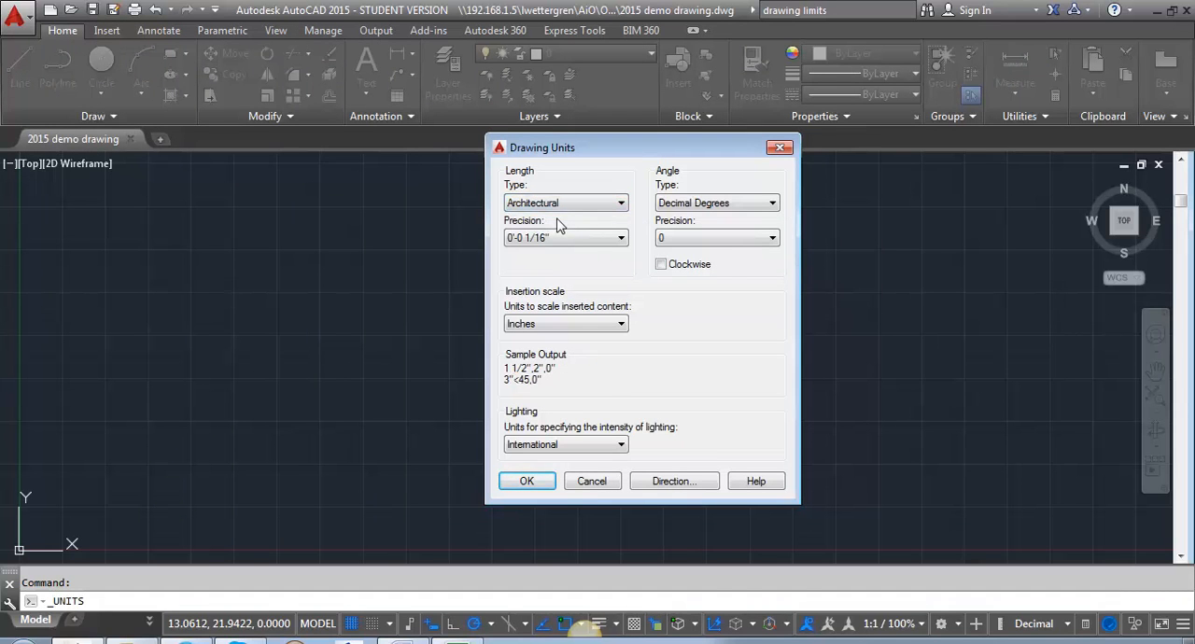
click(567, 240)
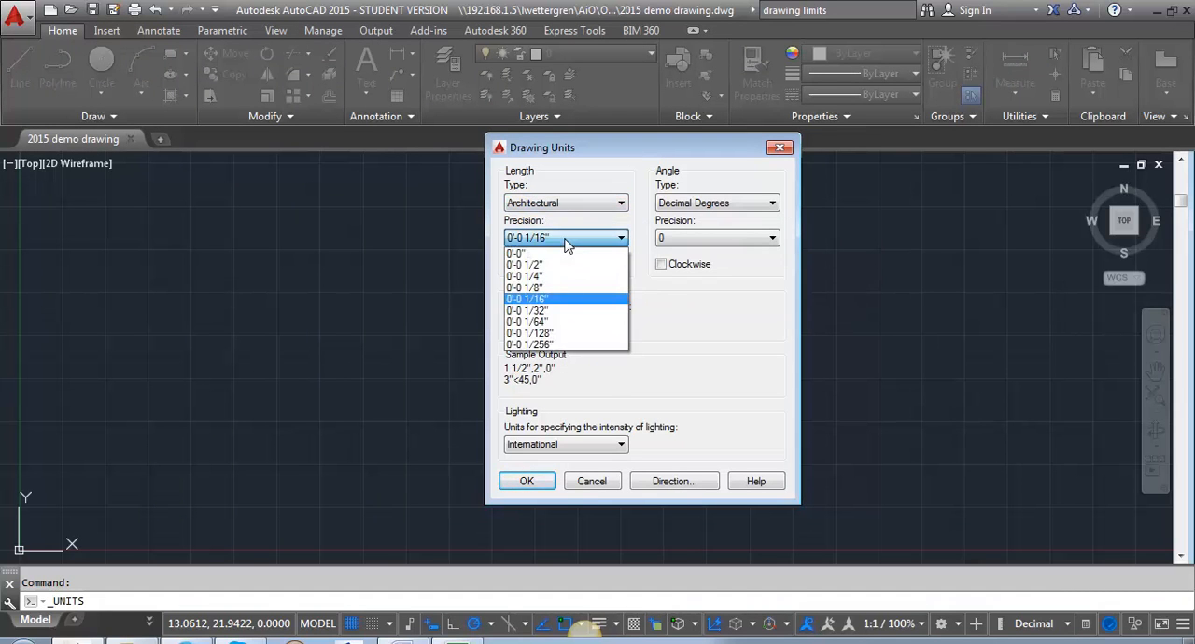
click(553, 310)
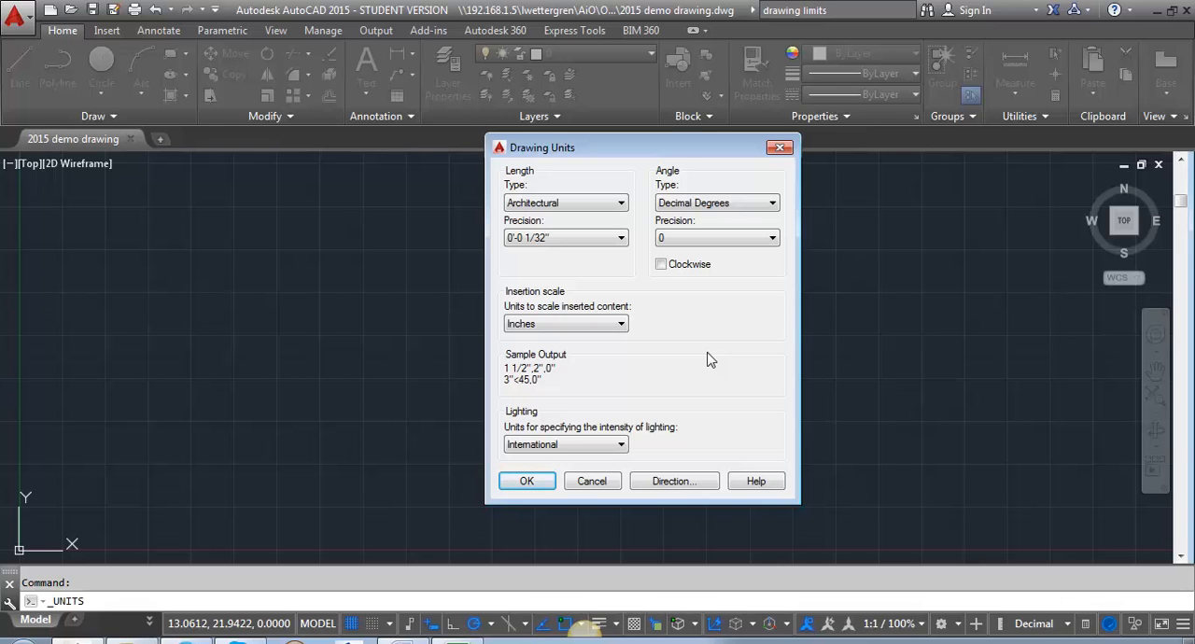
Set the precision of the decimal-degree angles to 0.00 and apply the drawing units.
click(704, 245)
click(681, 281)
click(526, 484)
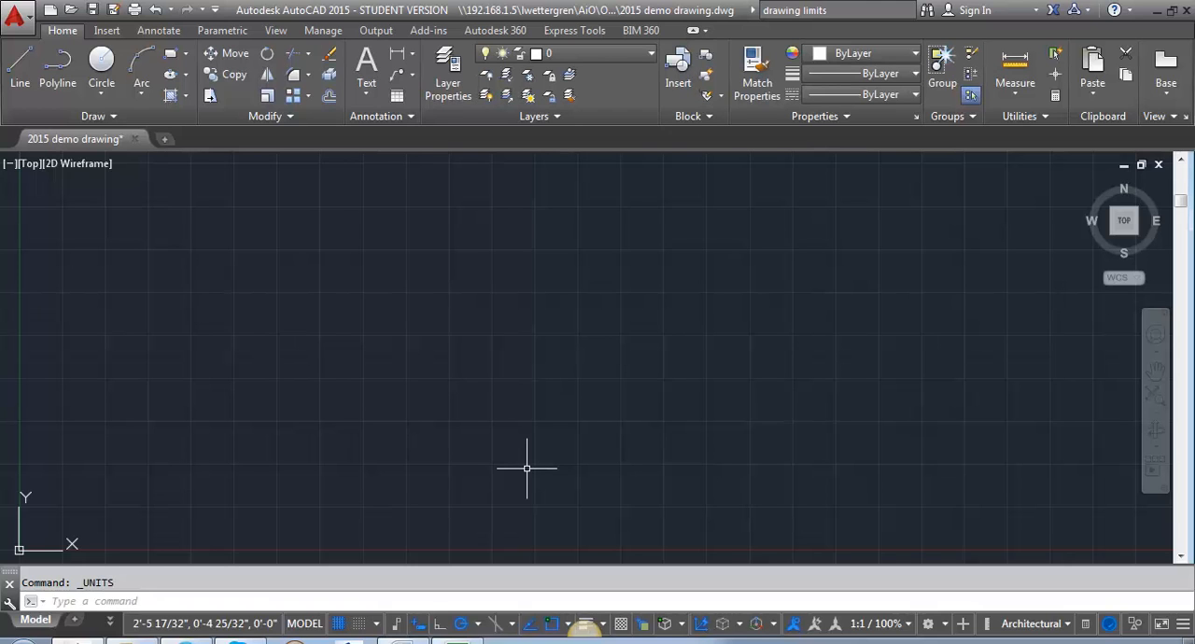
Set the model space limits from the default lower-left corner at 0'-0",0'-0" to an upper-right corner at 500',500'.
text(LIMITS)
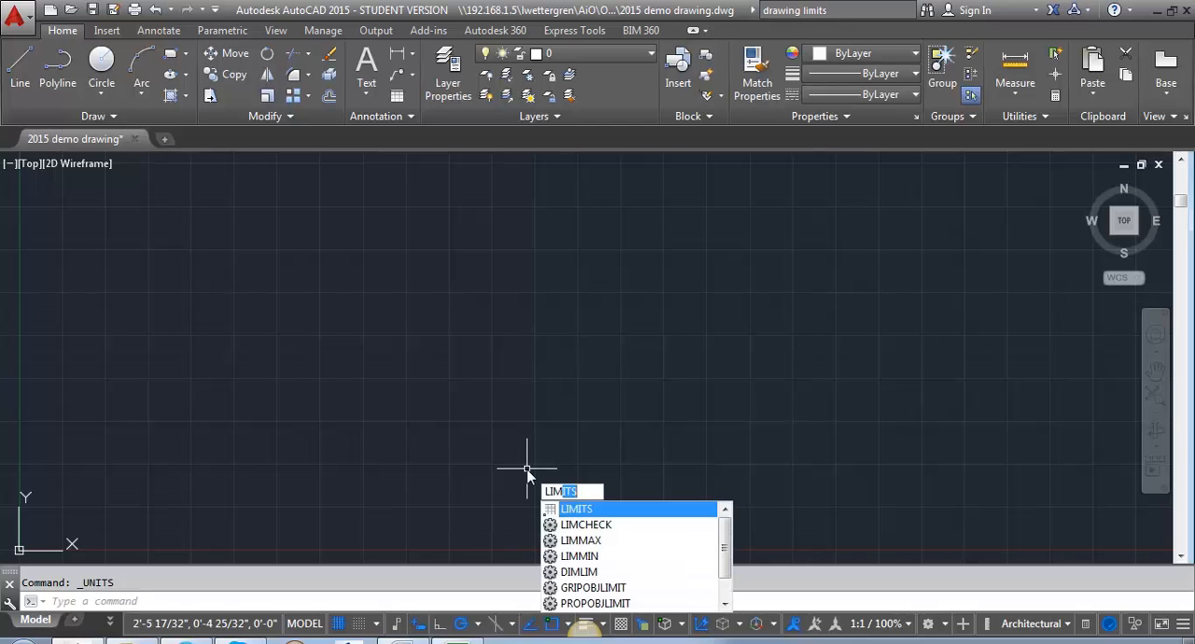
key(Return)
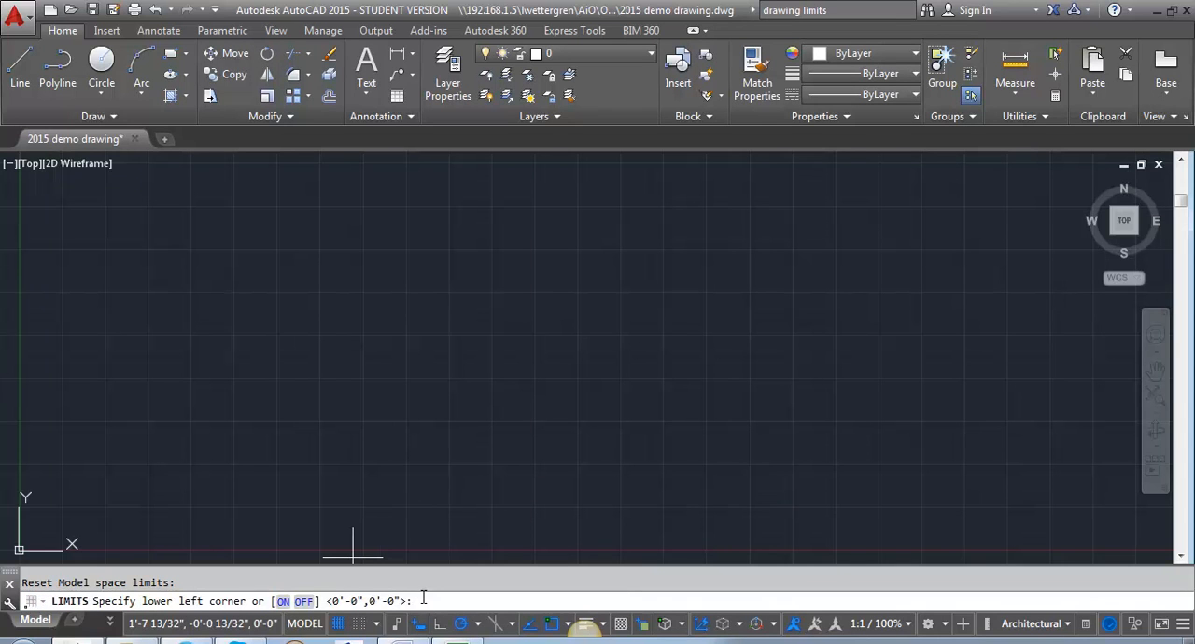
key(Return)
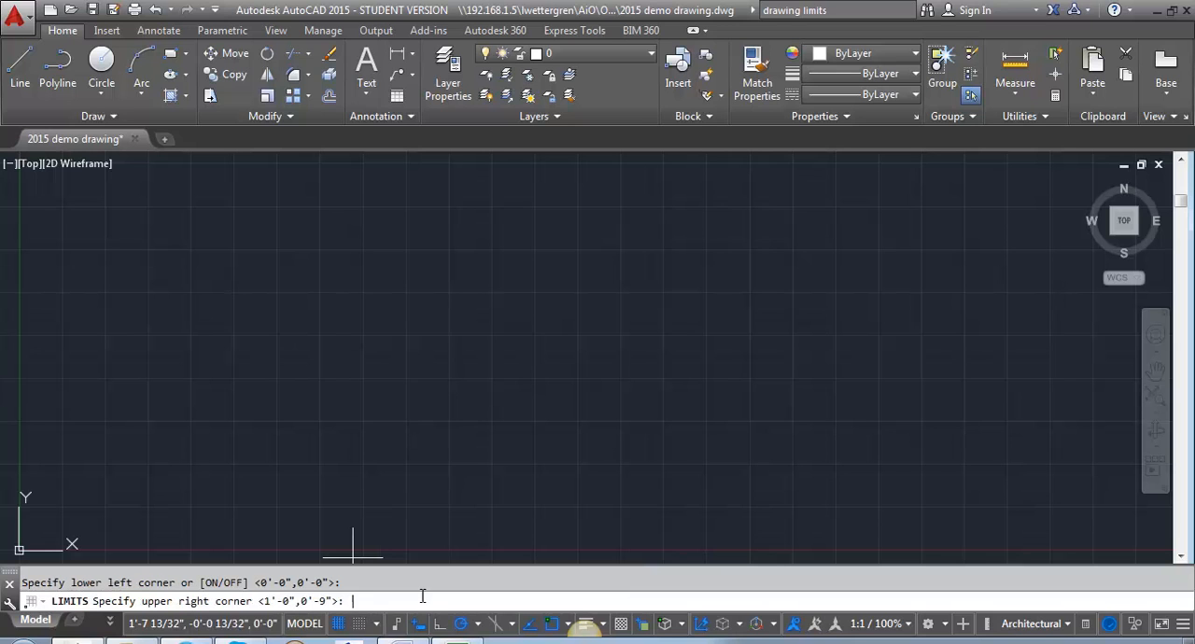
text(500',500')
key(Return)
Switch the drawing grid display off and back on.
scroll(473, 345, down, 5)
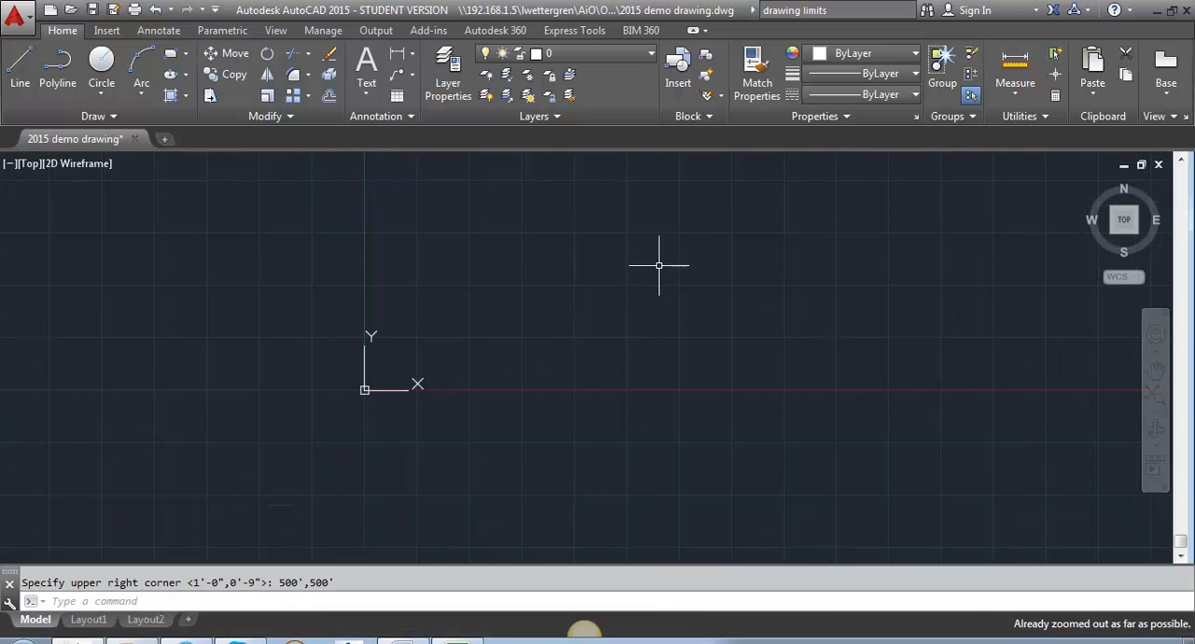
scroll(672, 251, up, 4)
middle_drag(672, 253, 632, 385)
scroll(638, 361, down, 2)
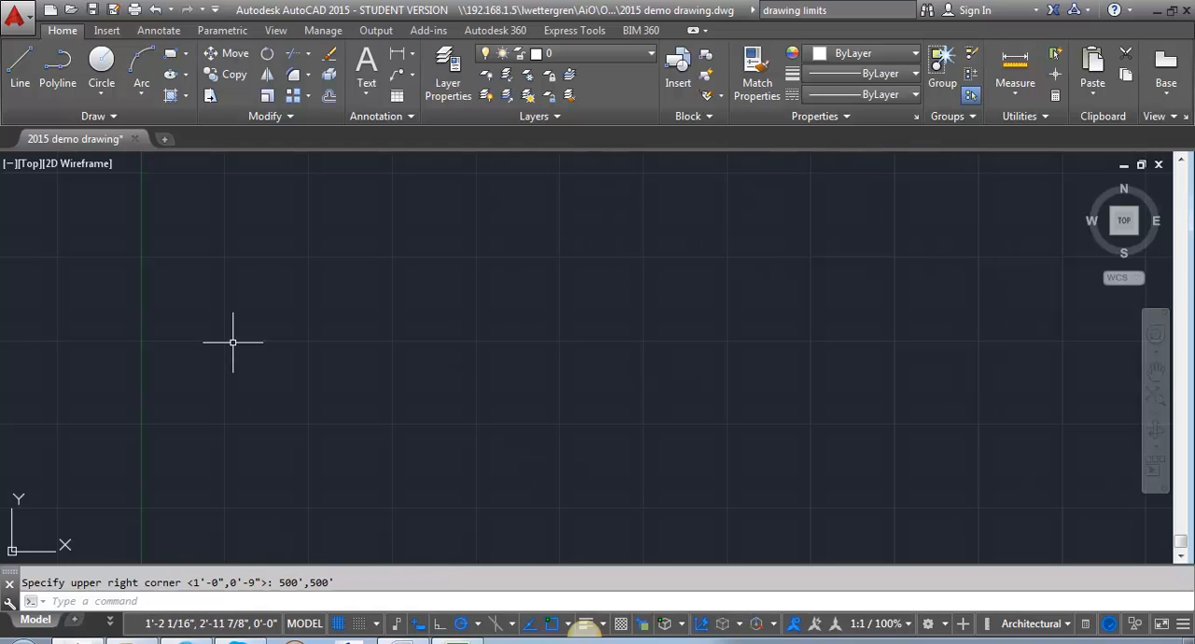
click(358, 626)
click(342, 625)
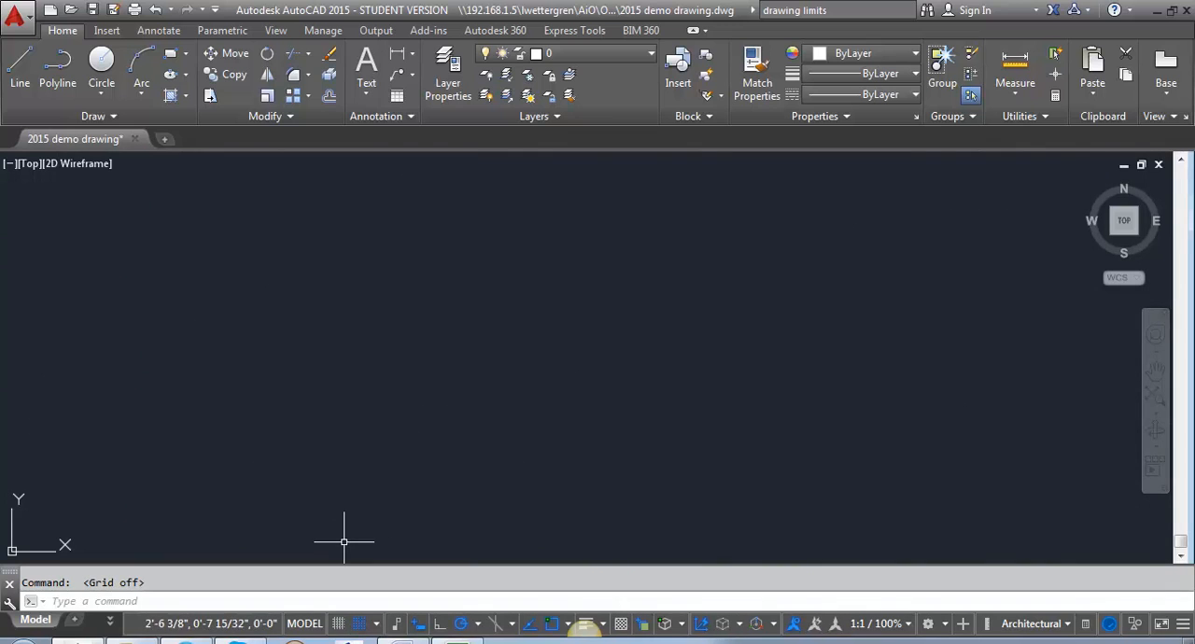
click(340, 625)
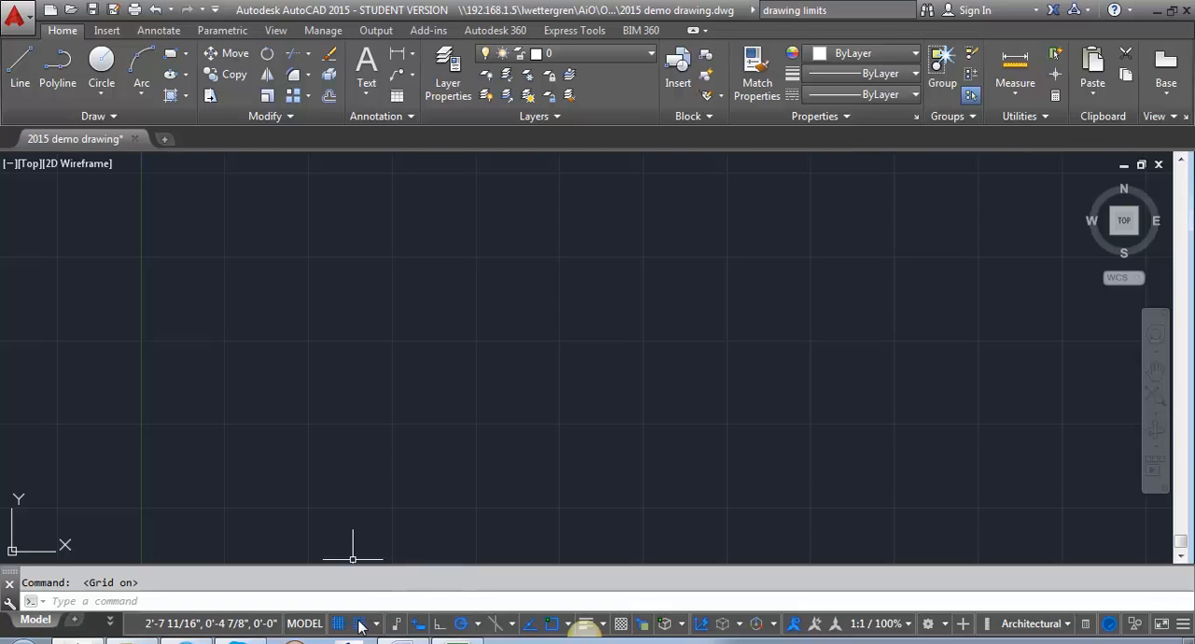
Turn on grid snap and start a trial line to test how the cursor jumps between snap points.
click(360, 625)
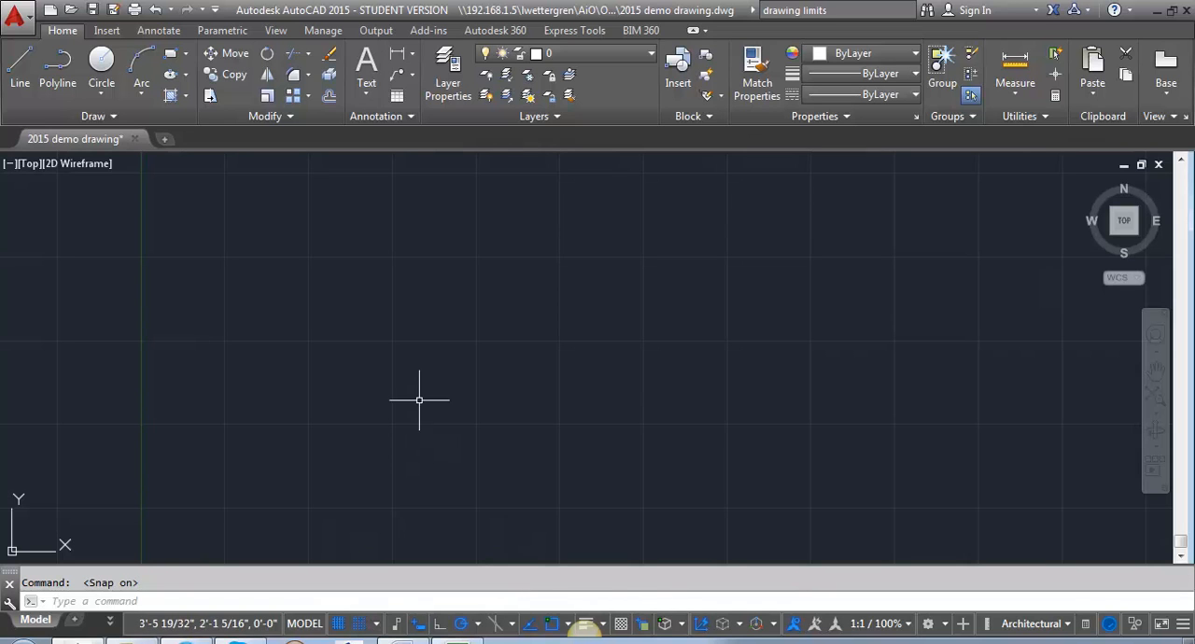
text(l)
key(Return)
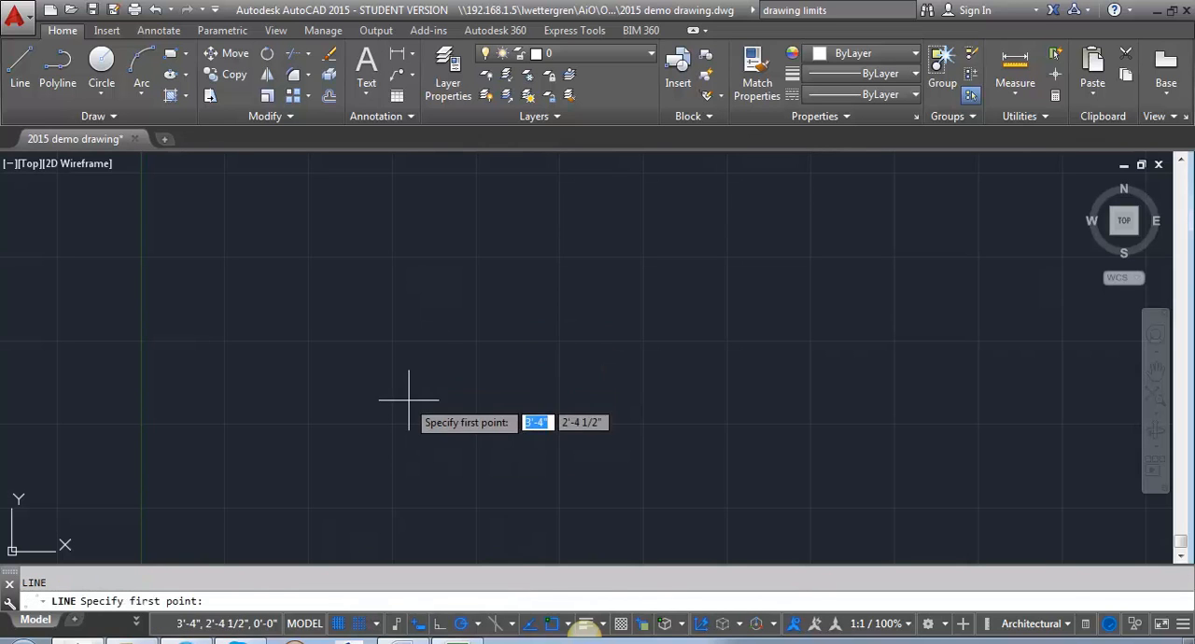
click(393, 407)
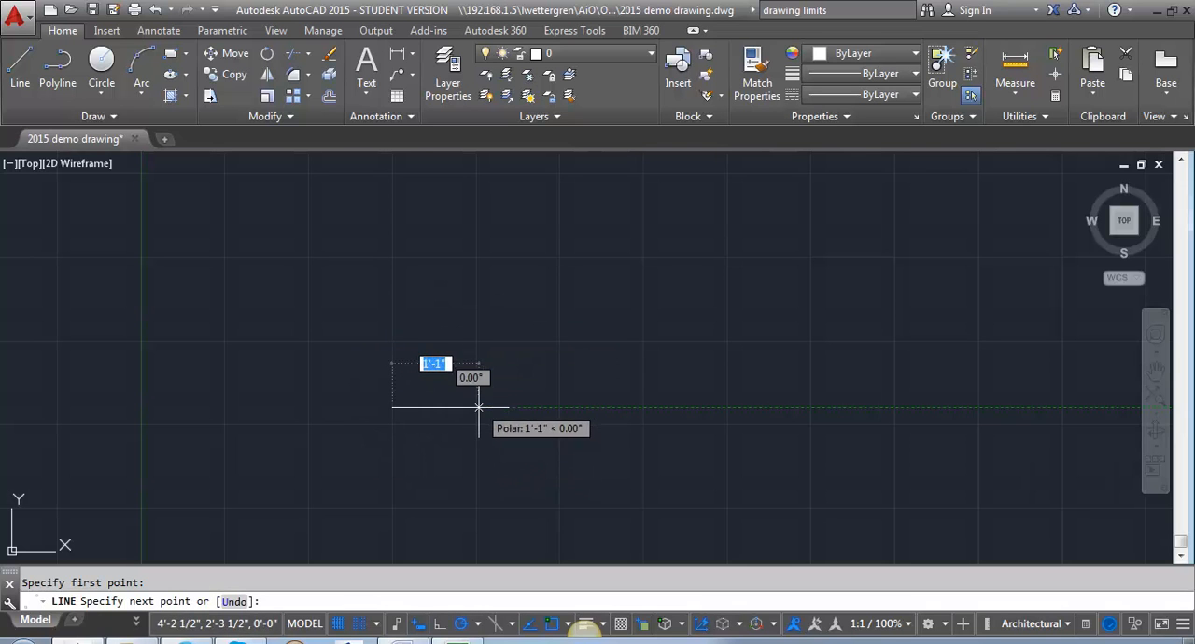
scroll(405, 401, up, 8)
scroll(407, 409, up, 1)
scroll(195, 439, up, 3)
scroll(382, 253, up, 1)
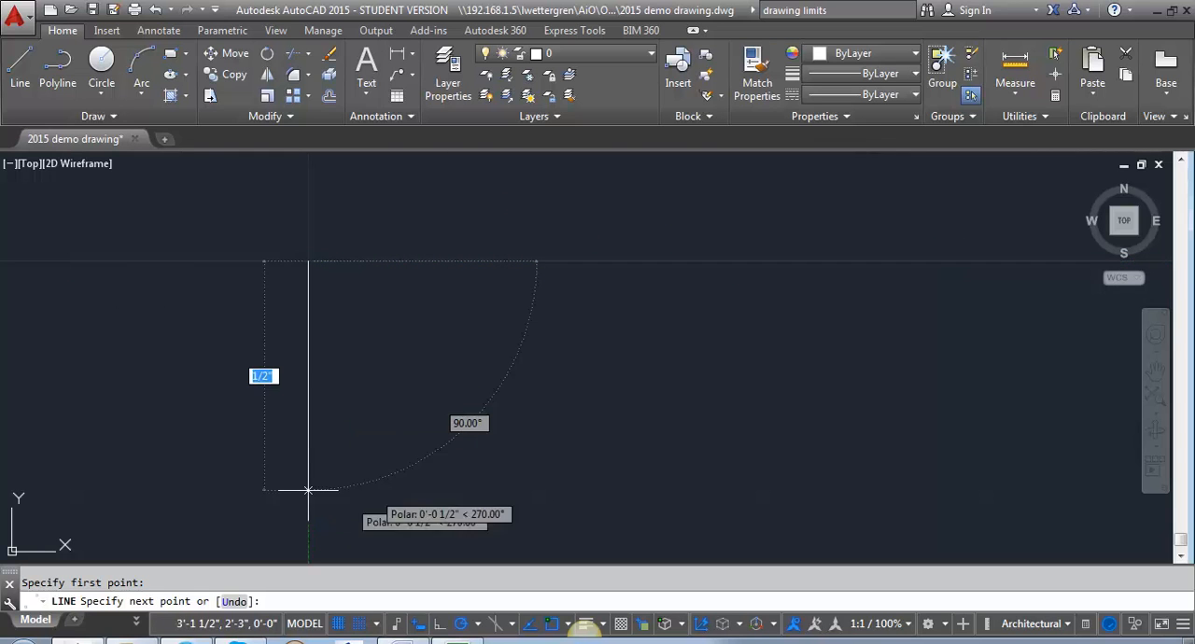
Review the snap and grid spacing in the snap settings without changing them, and cancel the trial line.
click(378, 626)
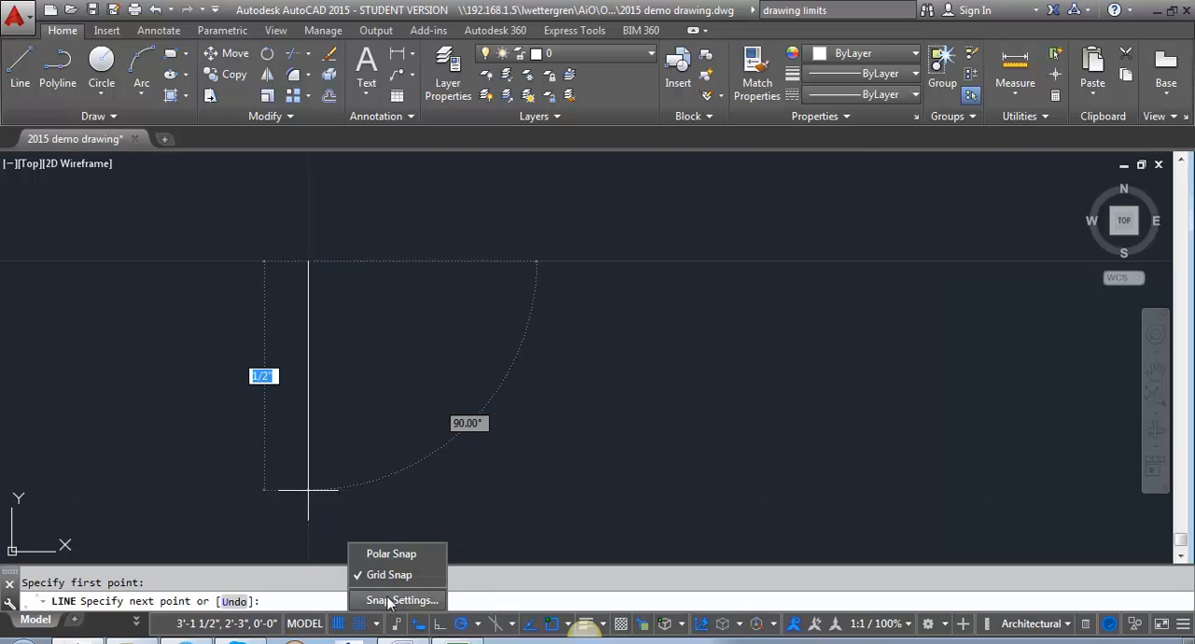
click(389, 599)
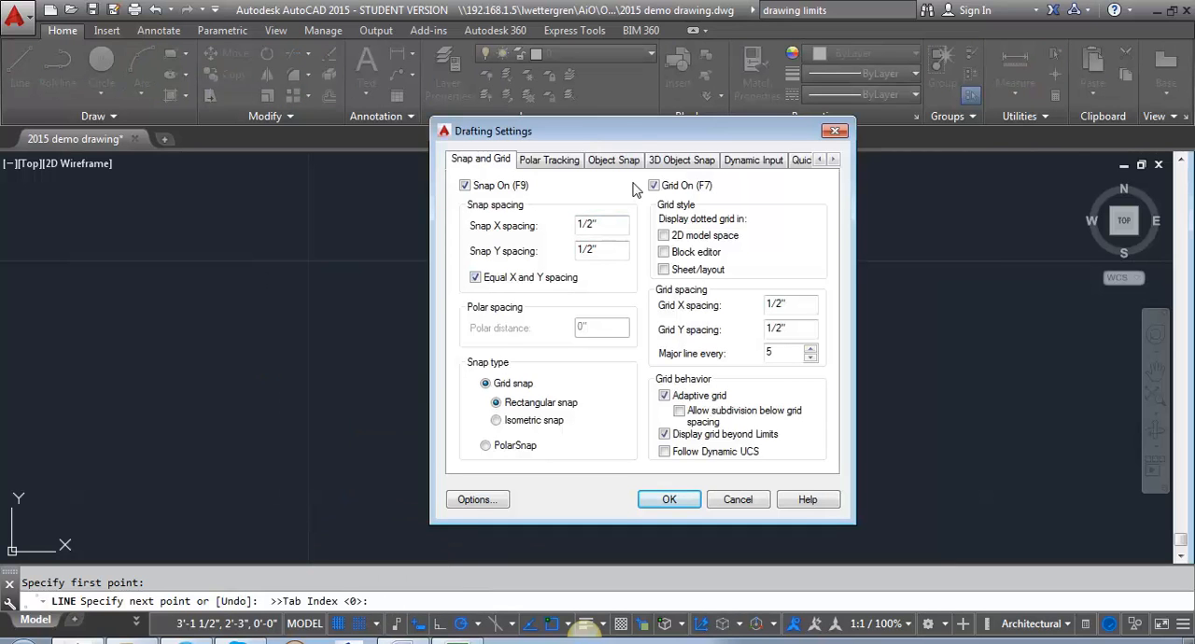
click(743, 505)
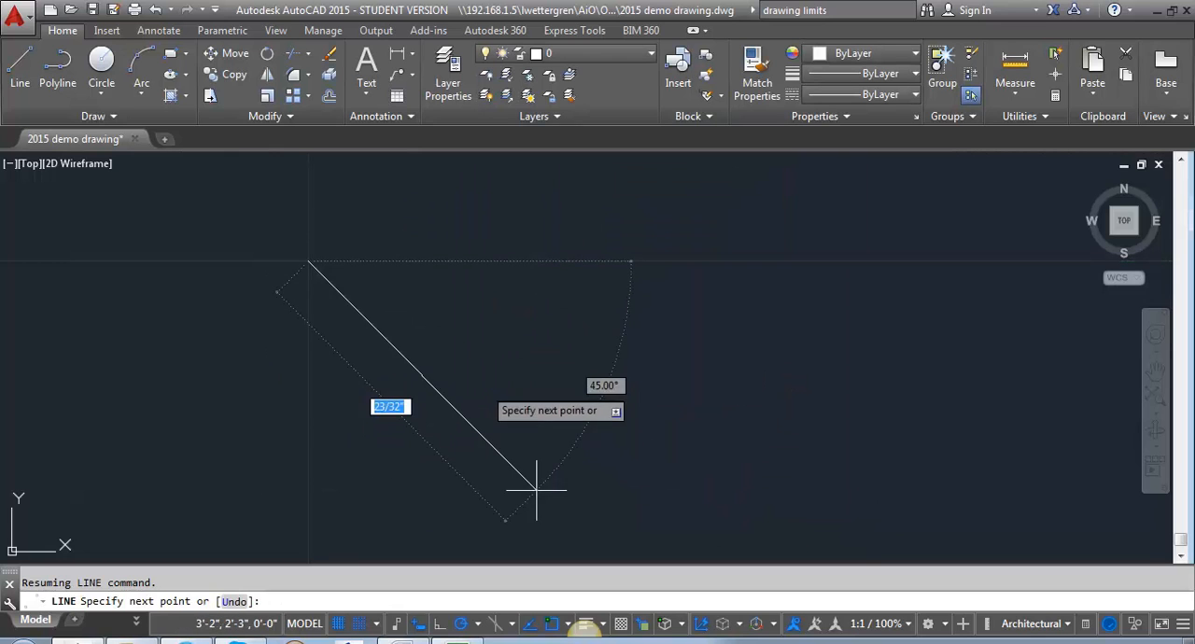
key(Escape)
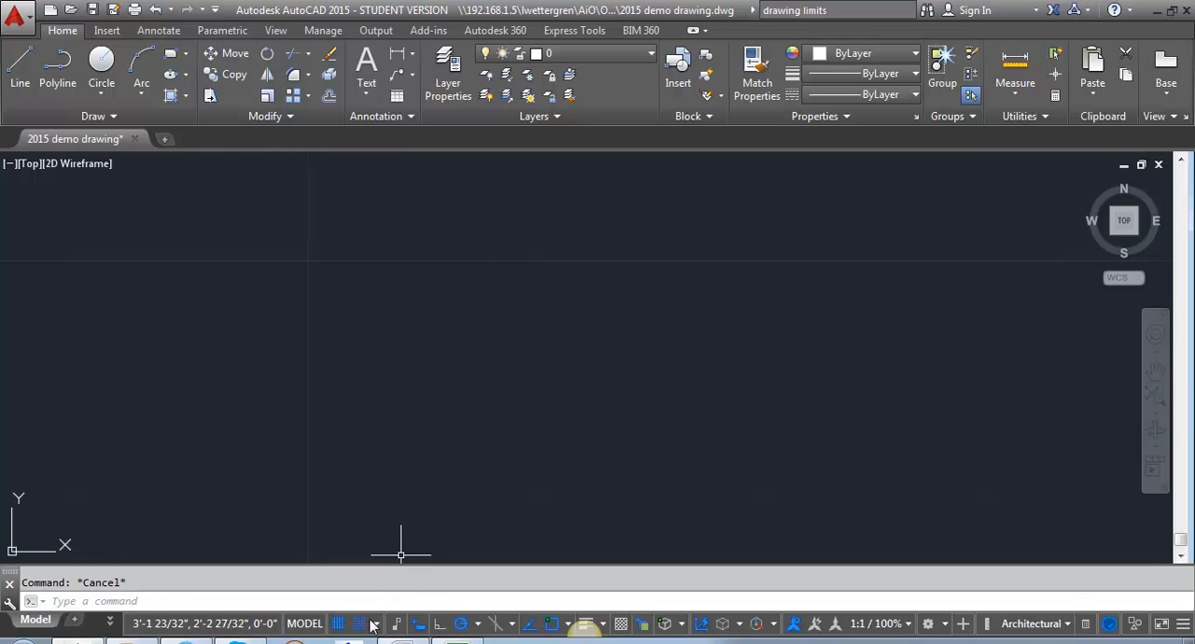
Turn off both snap mode and the grid display.
click(360, 624)
click(339, 626)
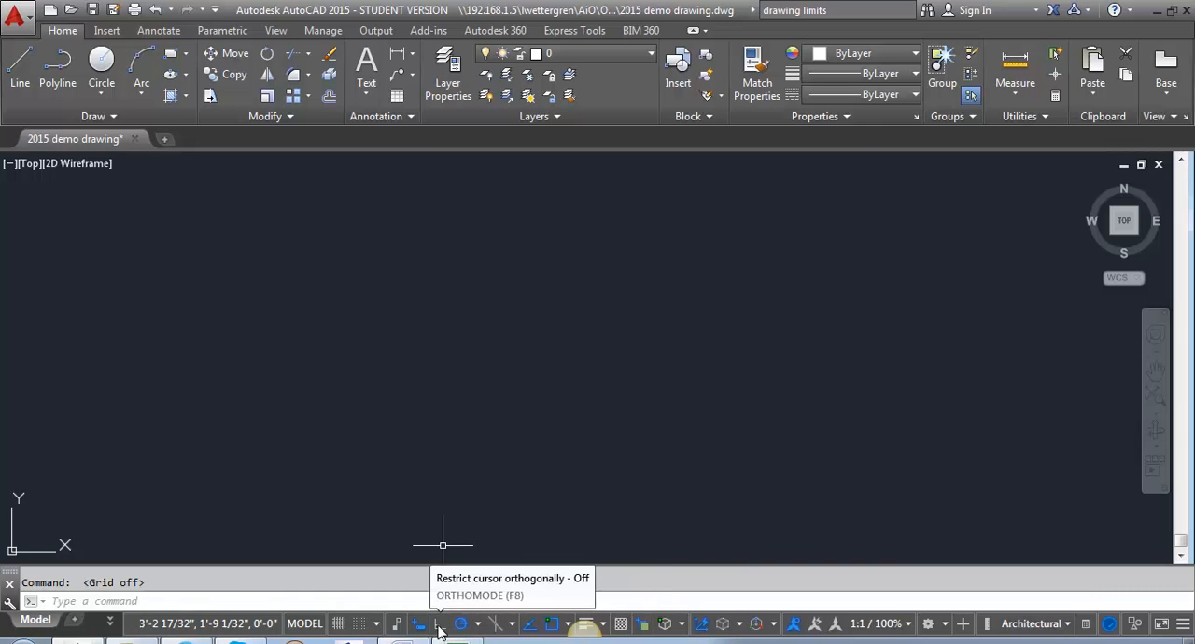
Turn on Ortho mode and test the horizontal and vertical cursor restriction with a trial line, cancelling it without drawing anything.
click(439, 624)
text(l)
key(Return)
click(498, 205)
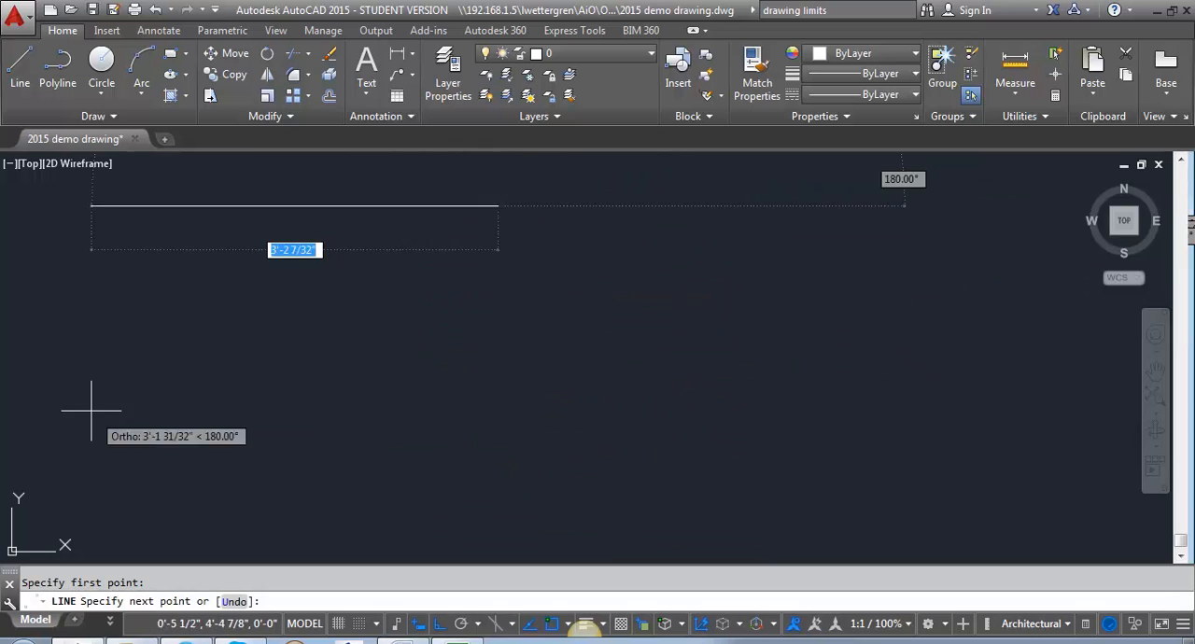
key(Escape)
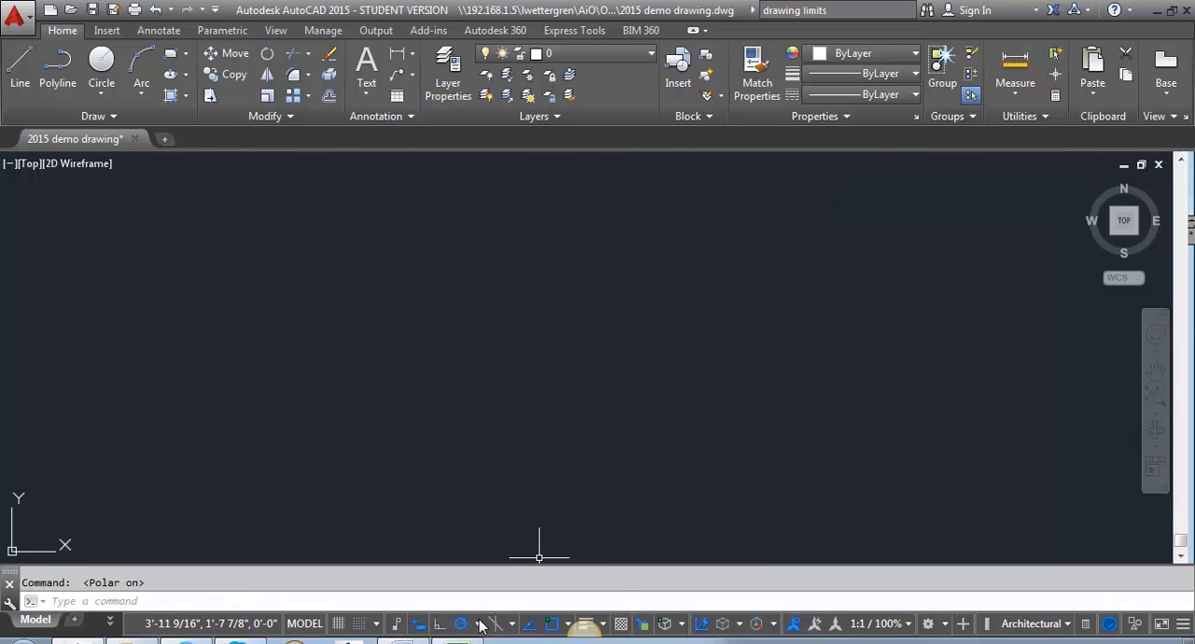
Set the polar tracking increment to 45 degrees and test the tracking with a trial line that is cancelled.
click(479, 623)
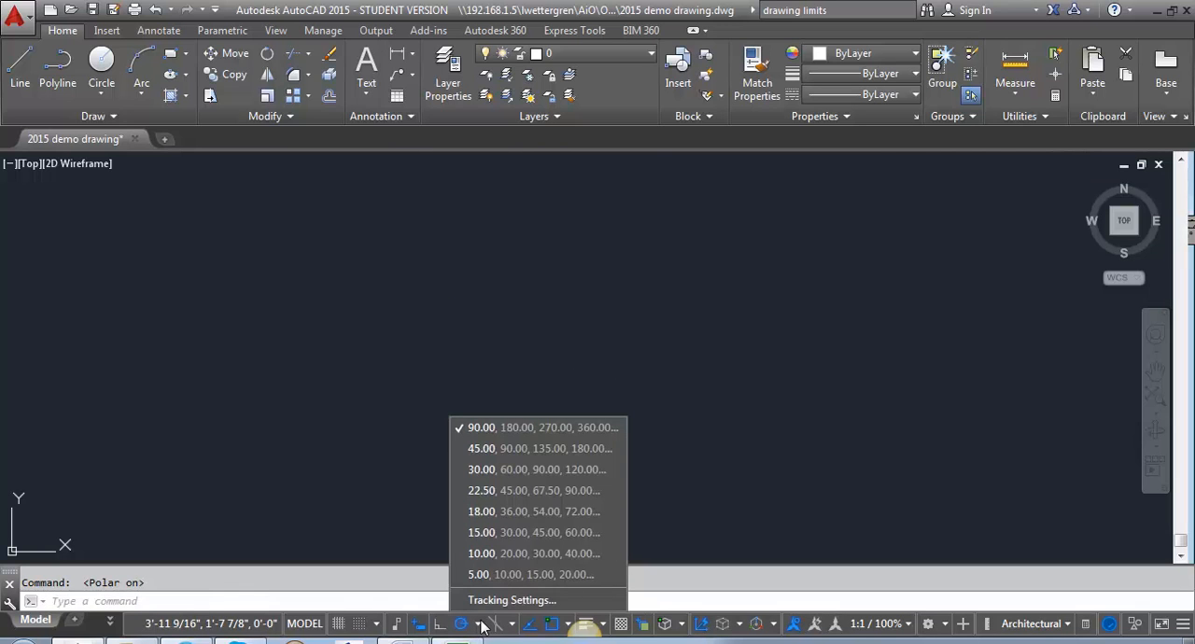
click(519, 445)
text(l)
key(Return)
click(364, 339)
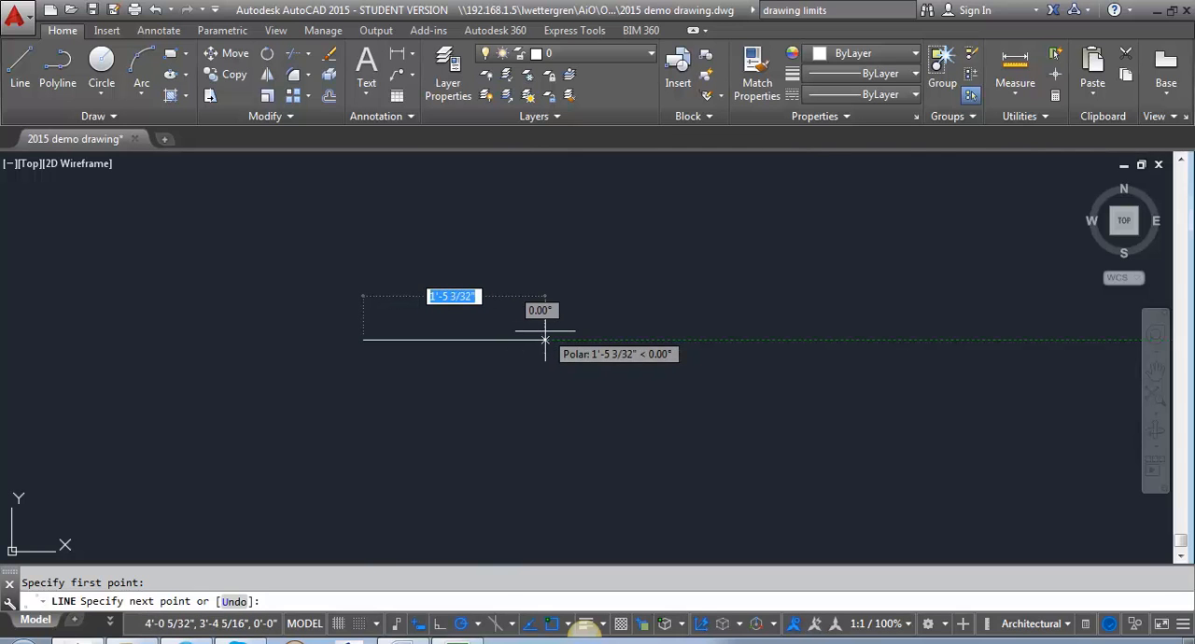
key(Escape)
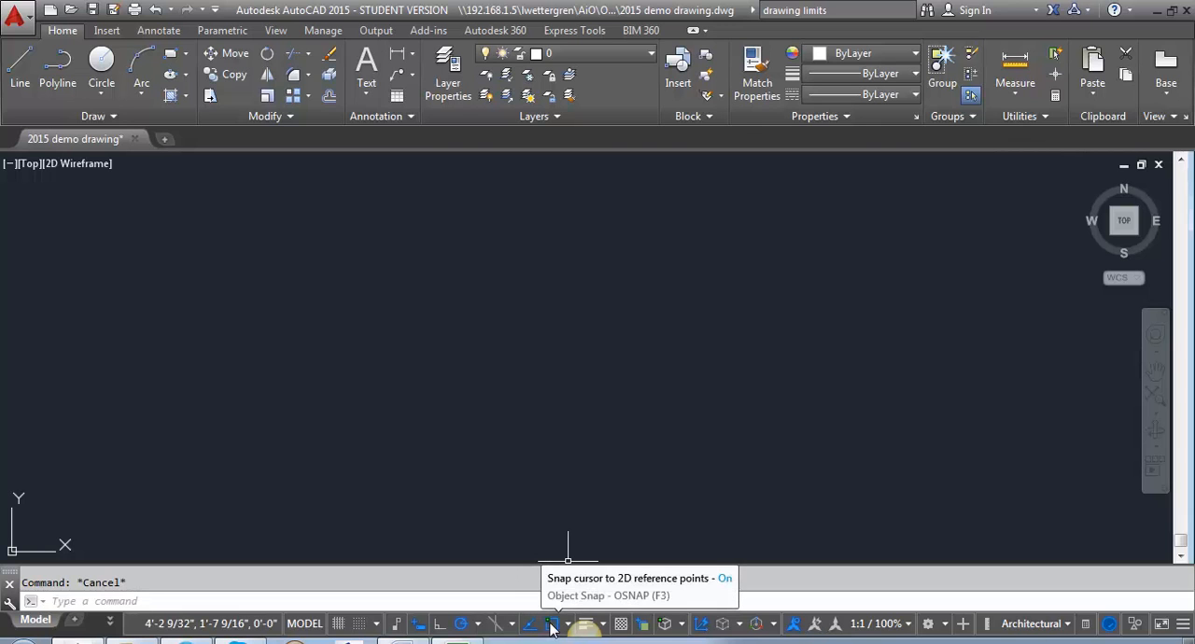
Draw a closed square polyline with sides about 12" long in the upper middle of the drawing area.
text(pl)
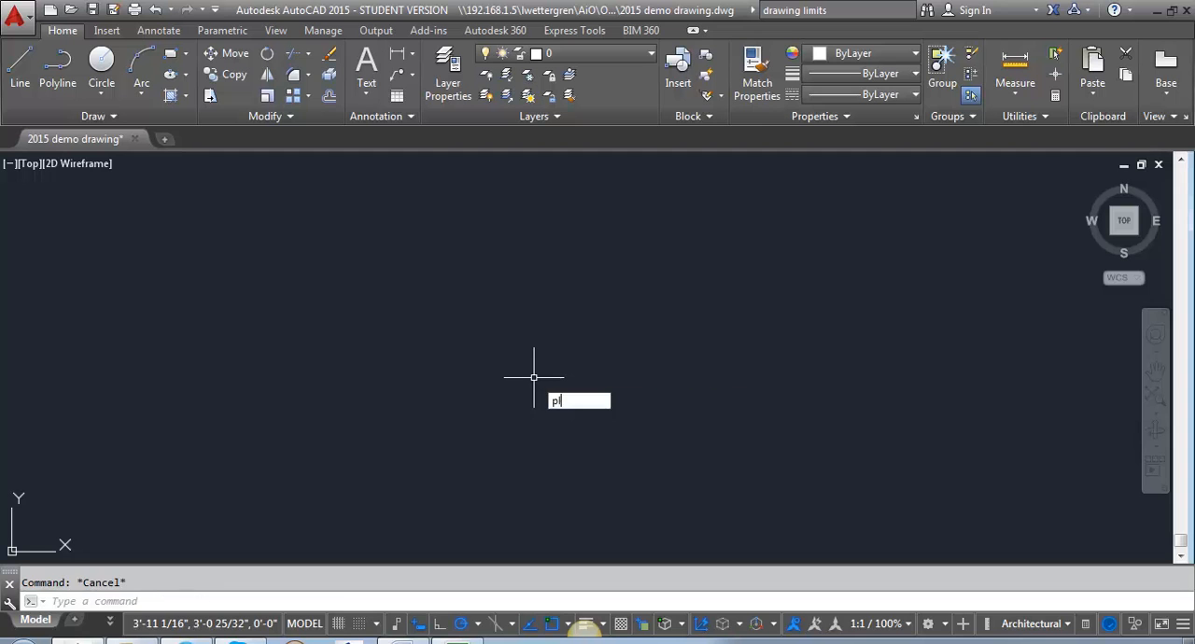
key(Return)
click(492, 248)
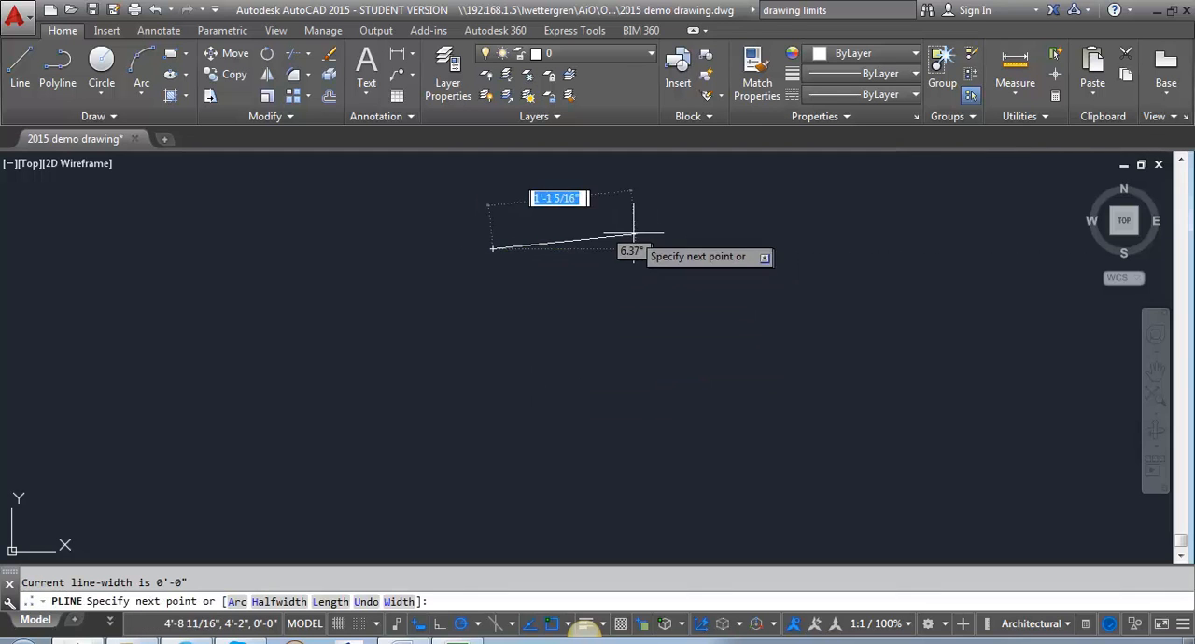
click(619, 248)
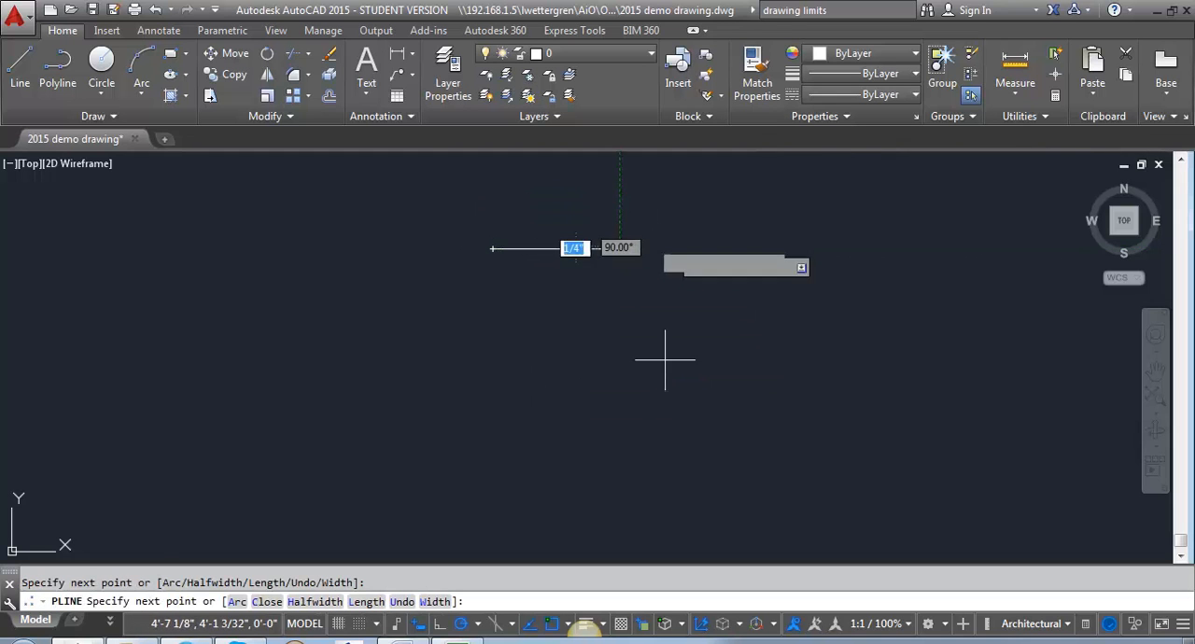
click(619, 376)
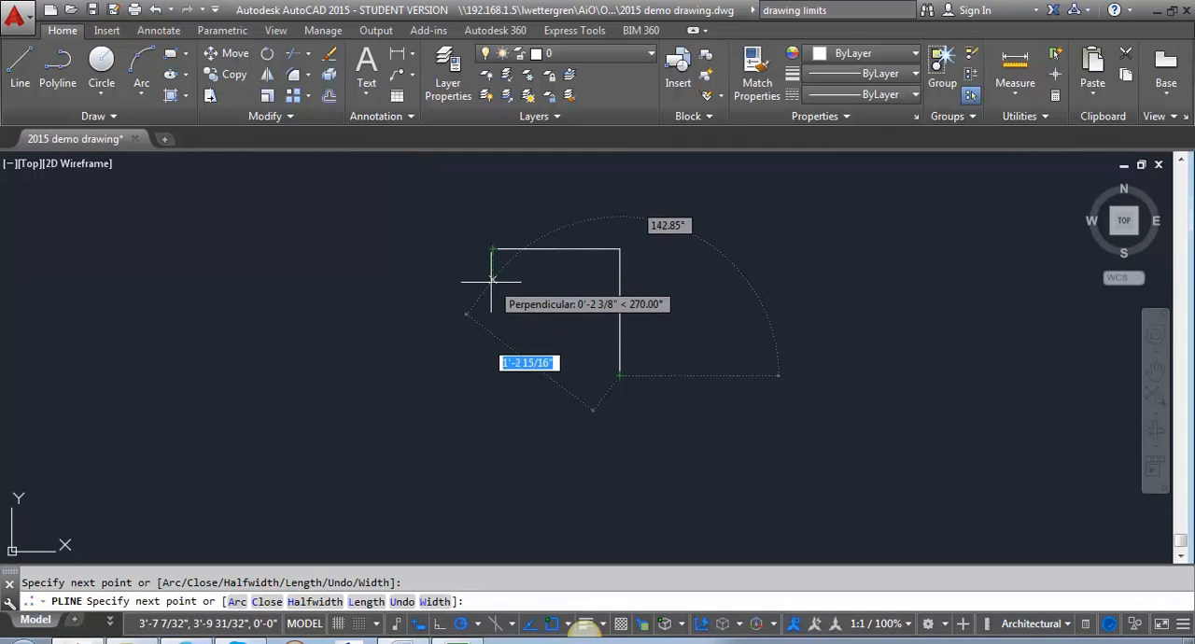
click(493, 375)
click(493, 249)
key(Return)
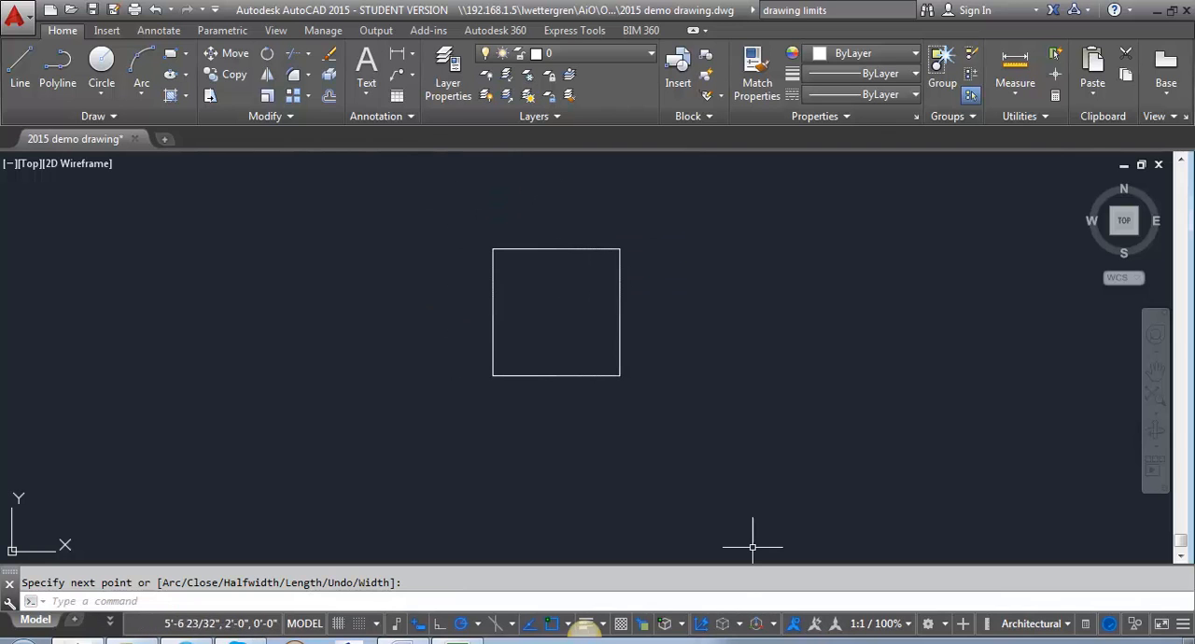
Review the running object snap modes and test midpoint snapping with a trial line from the square's right edge, then cancel it.
click(567, 625)
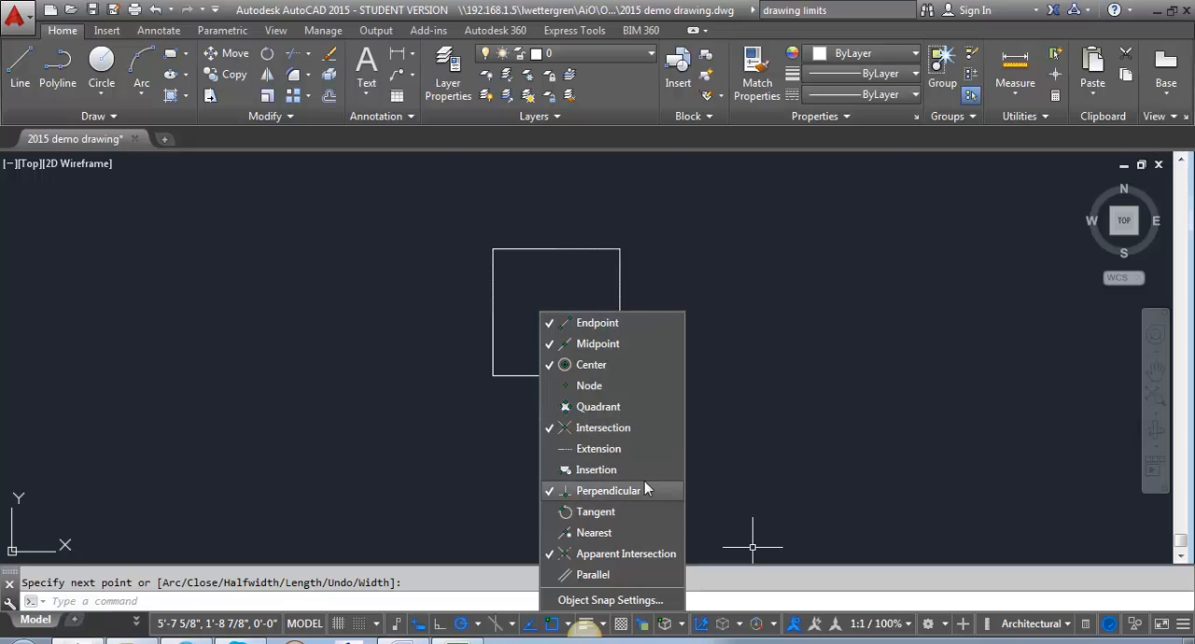
click(773, 421)
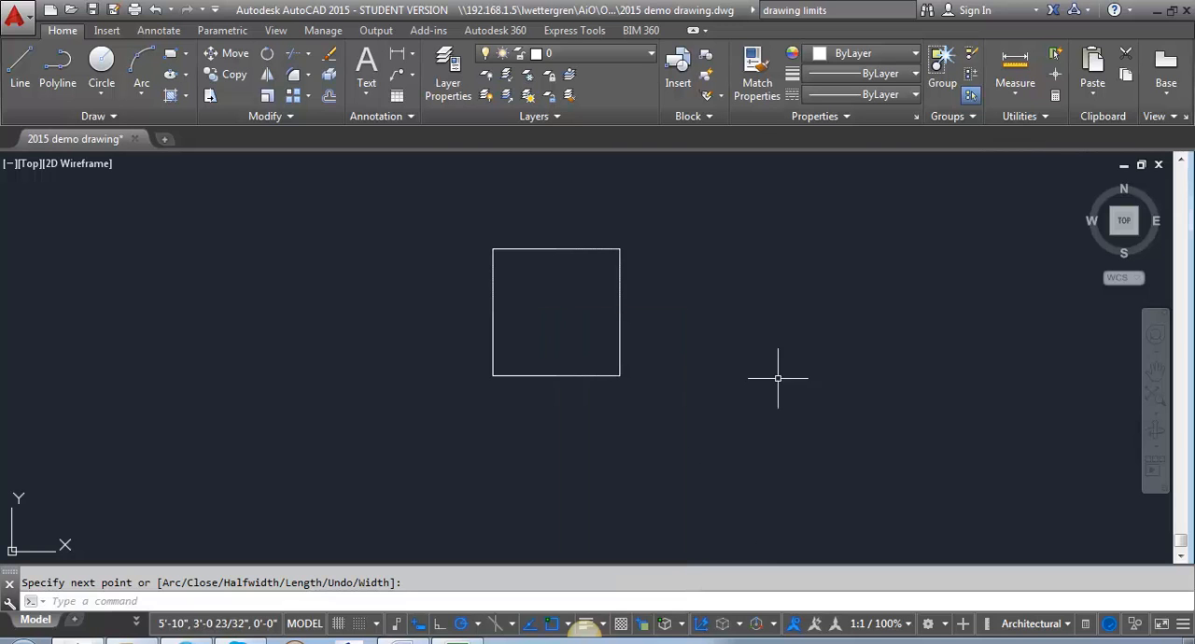
text(l)
key(Return)
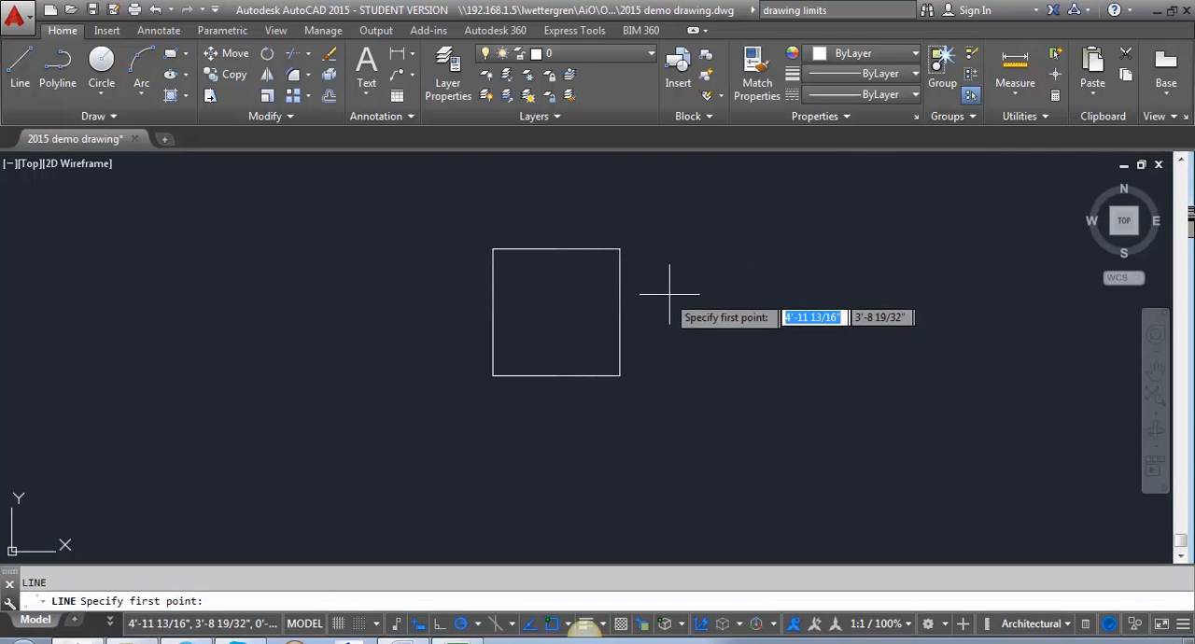
click(620, 314)
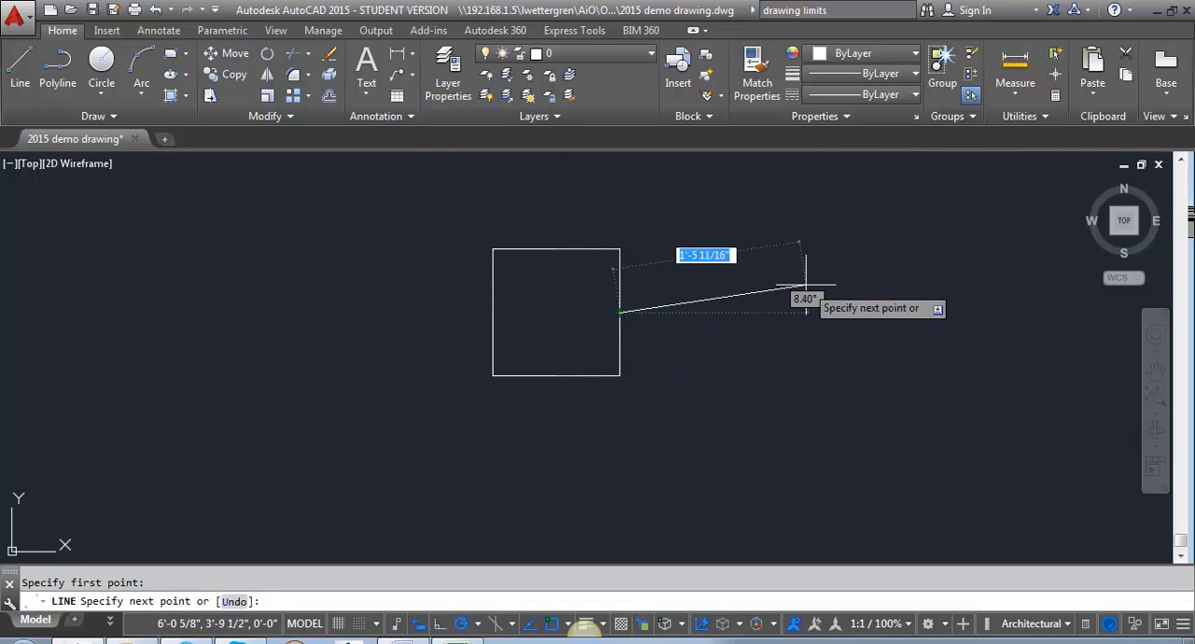
key(Escape)
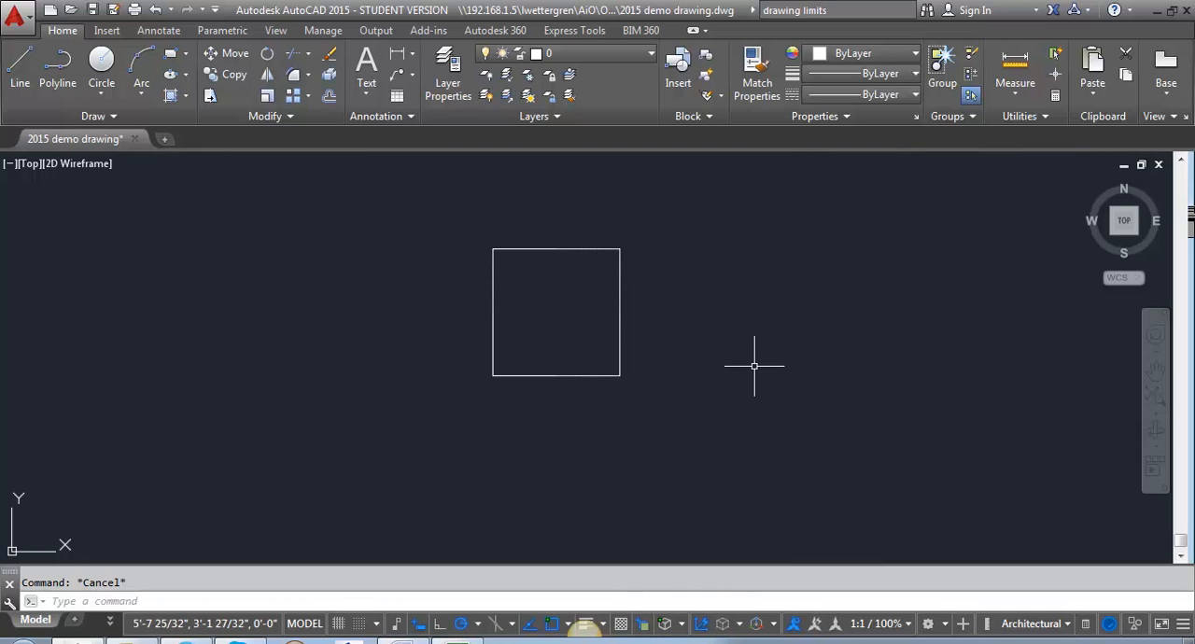
Draw a line over the square's bottom edge from its lower-left corner to its lower-right corner.
text(l)
key(Return)
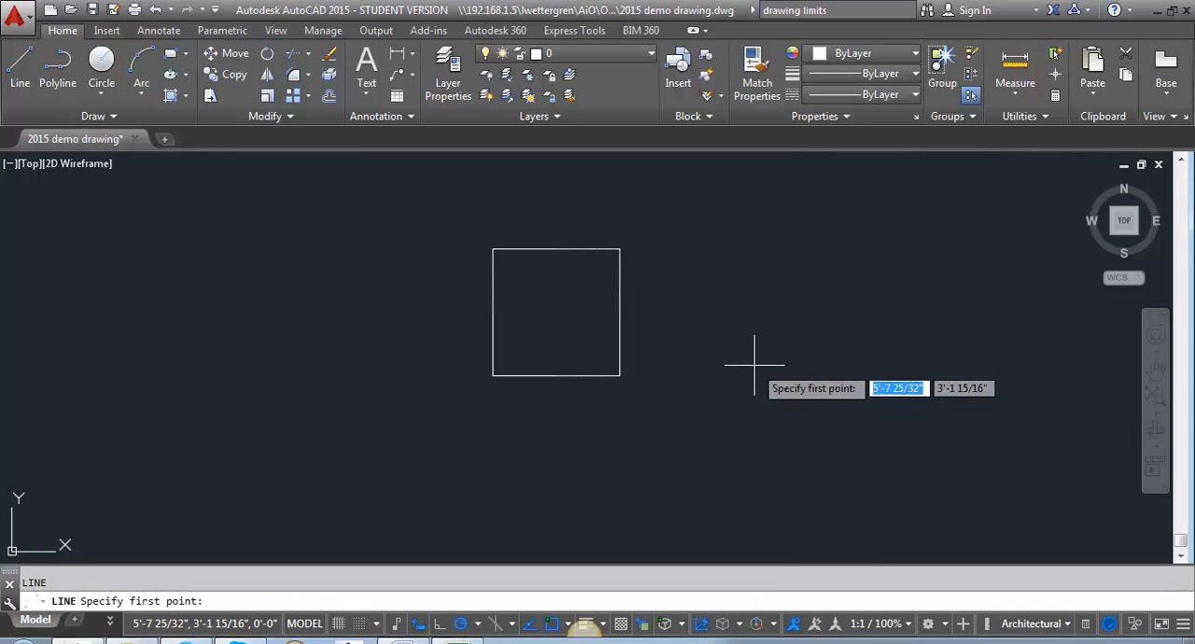
click(493, 376)
click(619, 375)
key(Return)
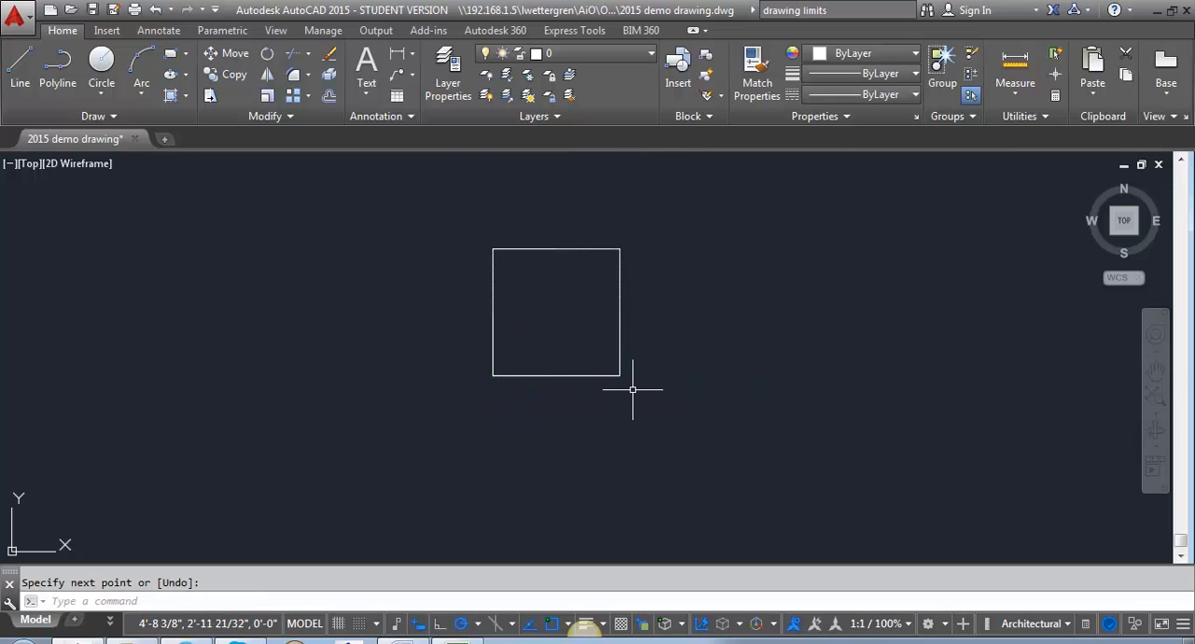
Use selection cycling on the square's bottom edge to pick the polyline among the overlapping objects, and clear the selection.
click(568, 375)
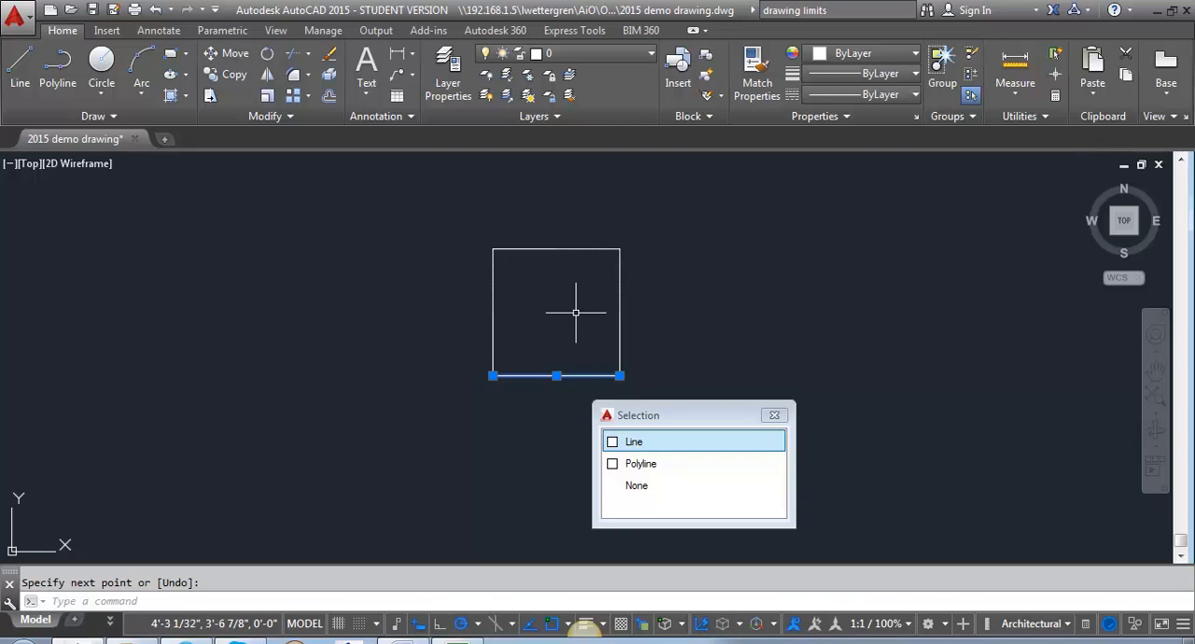
click(654, 472)
key(Escape)
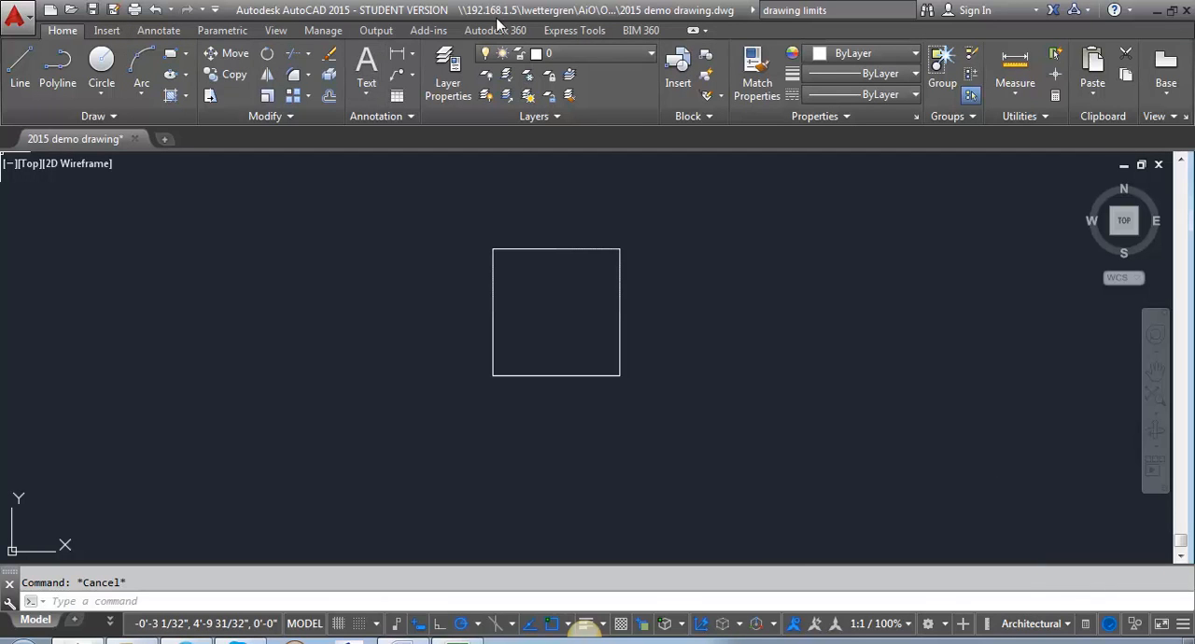
click(102, 32)
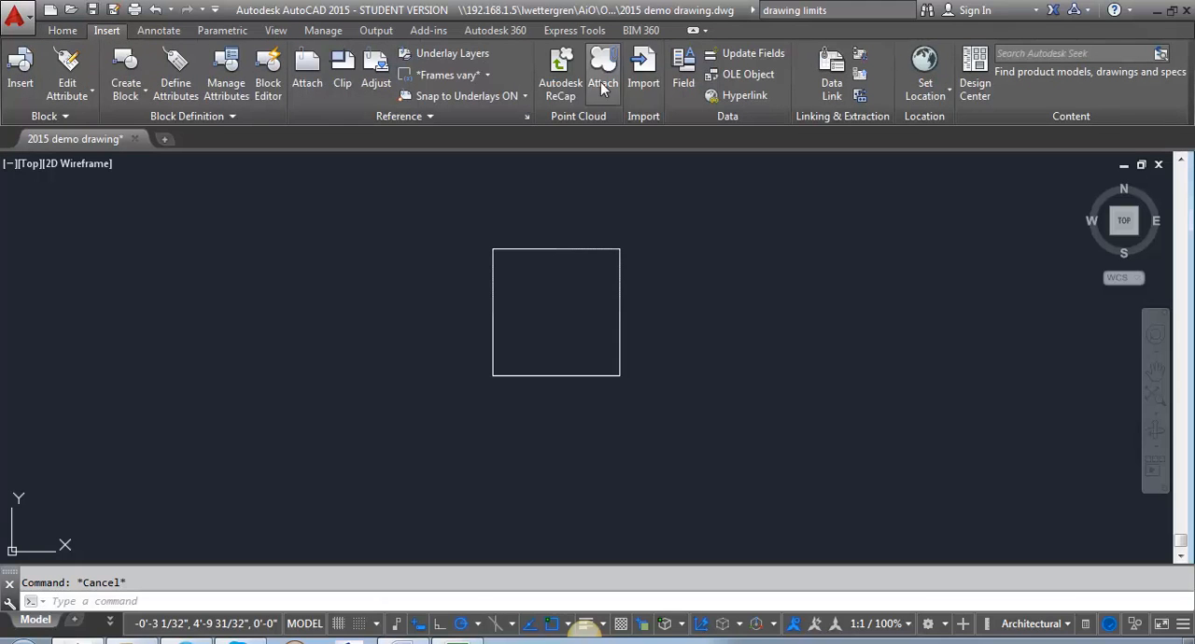
click(159, 31)
click(68, 32)
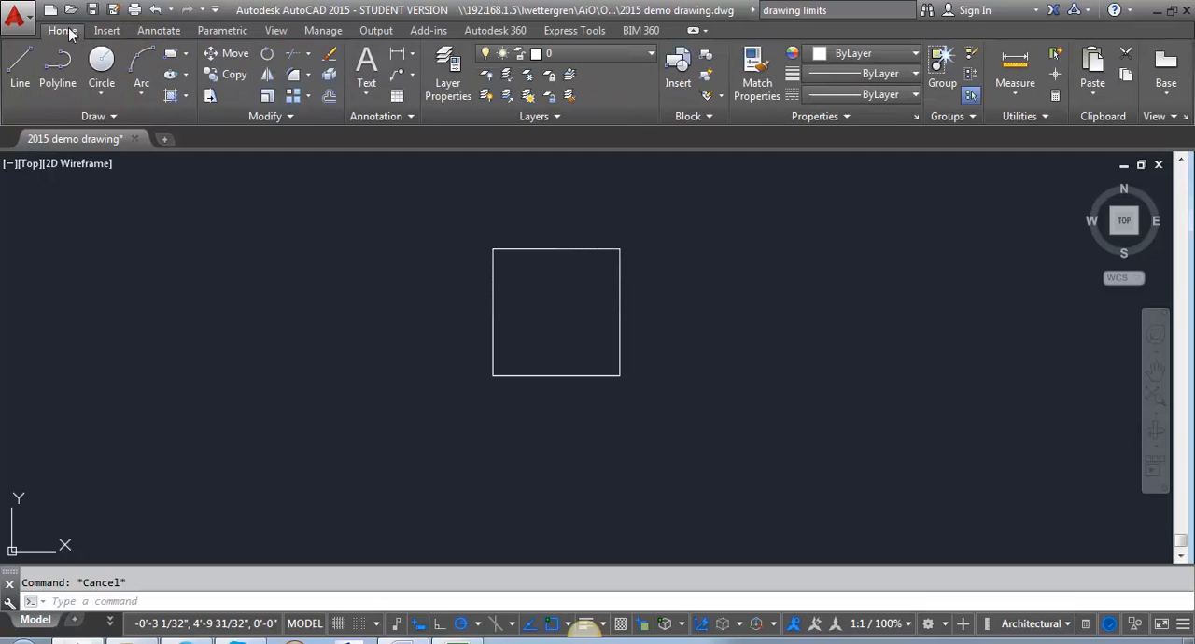